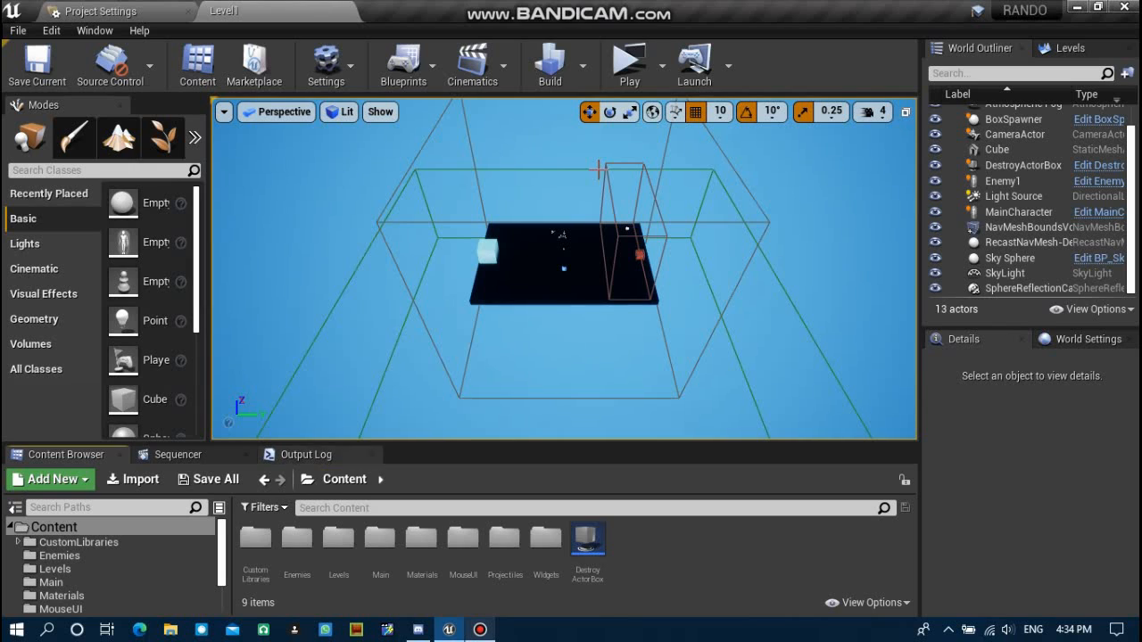
Build the level and save the current map.
{"action": "left_click", "coordinate": [550, 71]}
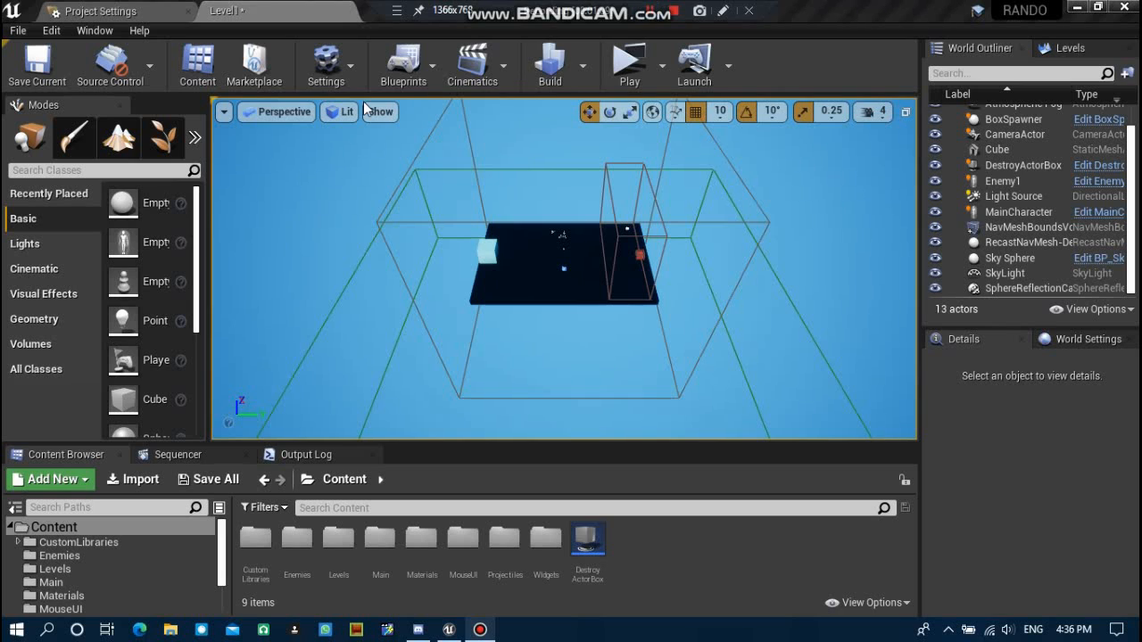
{"action": "left_click", "coordinate": [58, 68]}
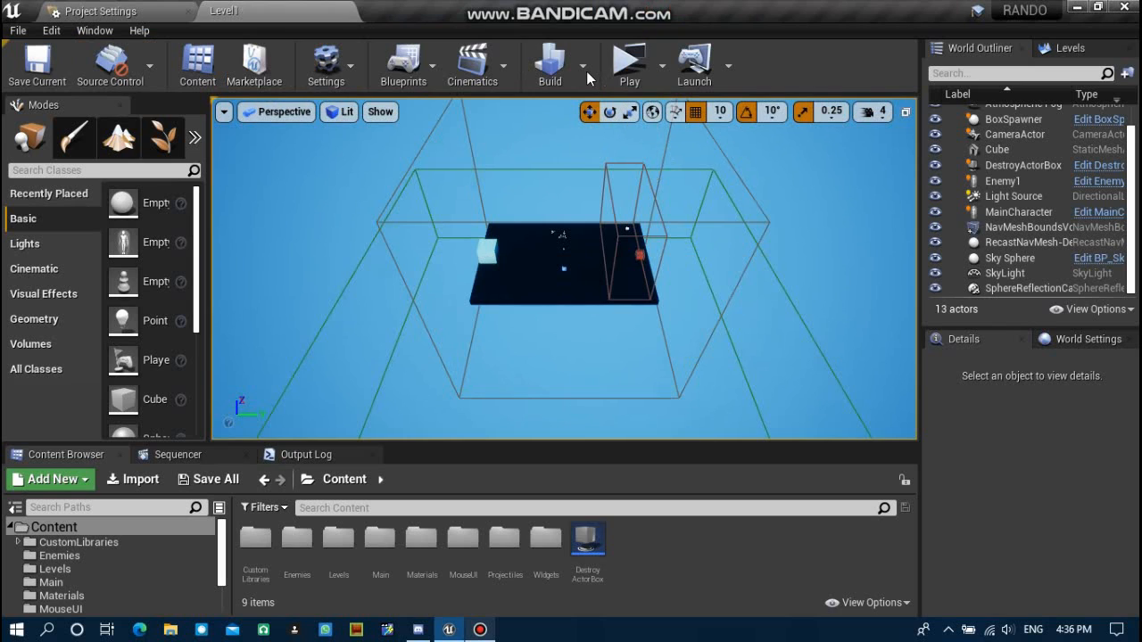
Look through the project's packaging settings and search the project settings for "Shipp".
{"action": "left_click", "coordinate": [125, 13]}
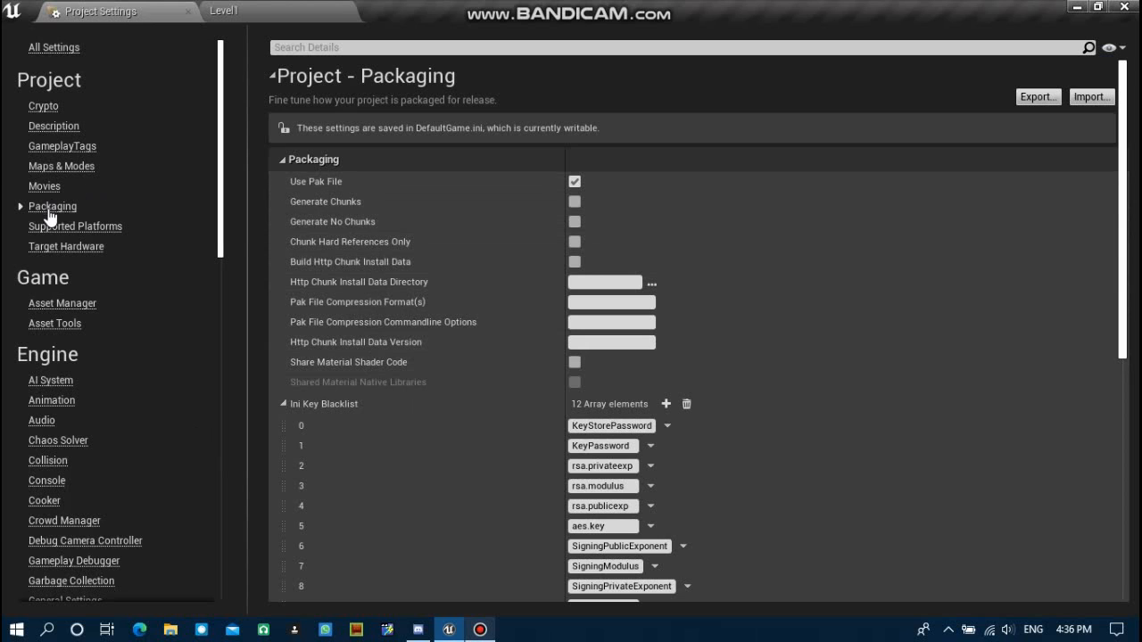
{"action": "scroll", "coordinate": [425, 286], "scroll_direction": "down", "scroll_amount": 5}
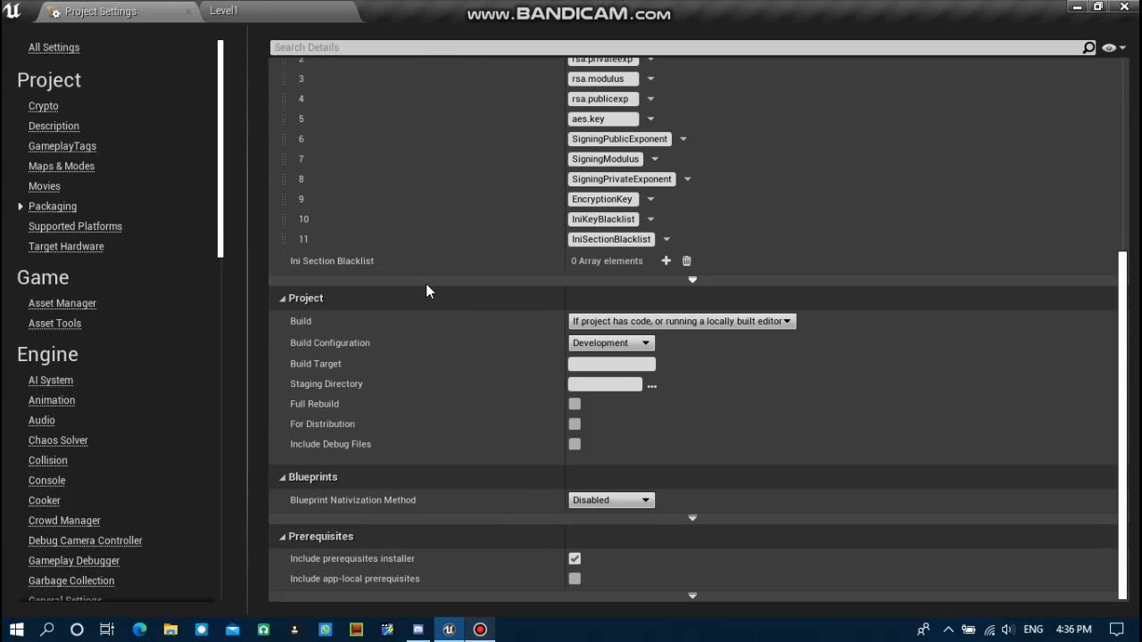
{"action": "scroll", "coordinate": [426, 284], "scroll_direction": "up", "scroll_amount": 8}
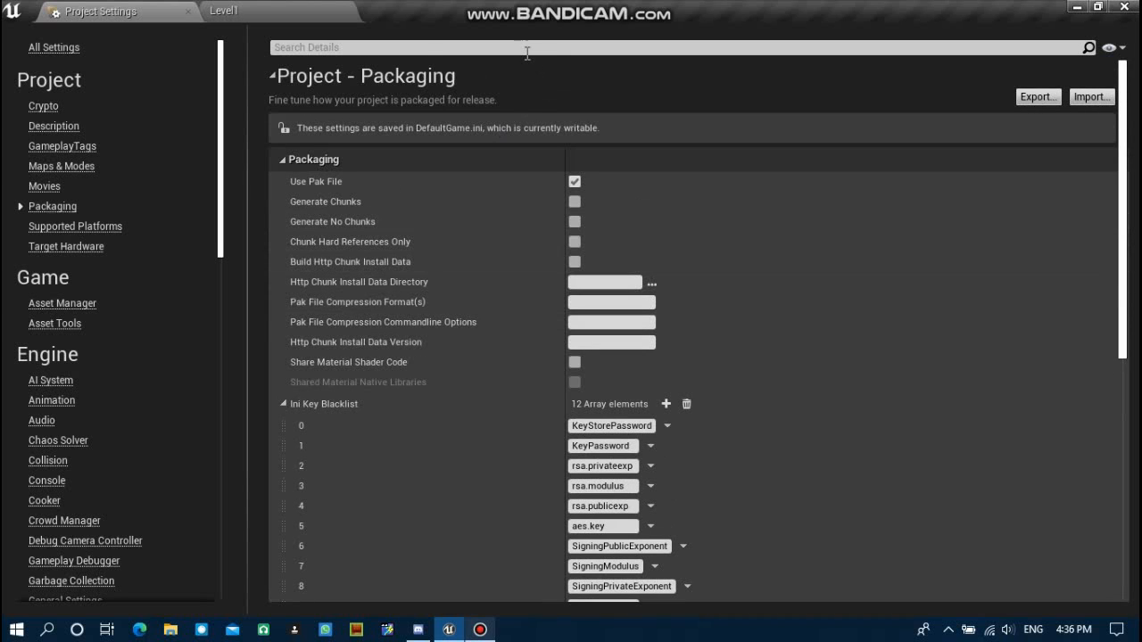
{"action": "left_click", "coordinate": [528, 49]}
{"action": "type", "text": "Shi"}
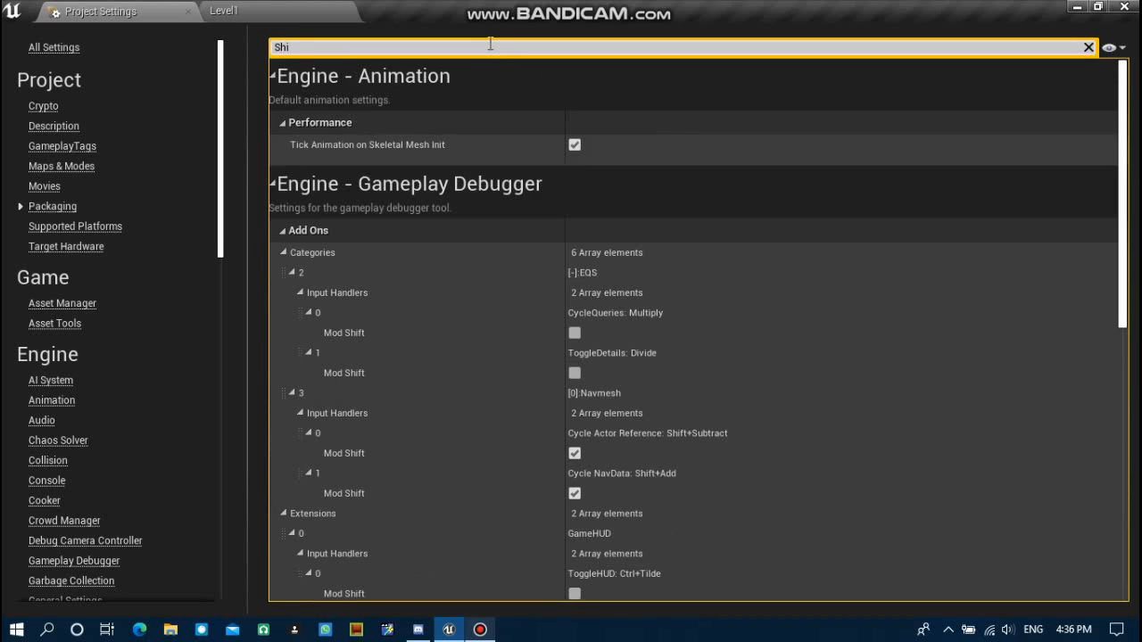
{"action": "type", "text": "pp"}
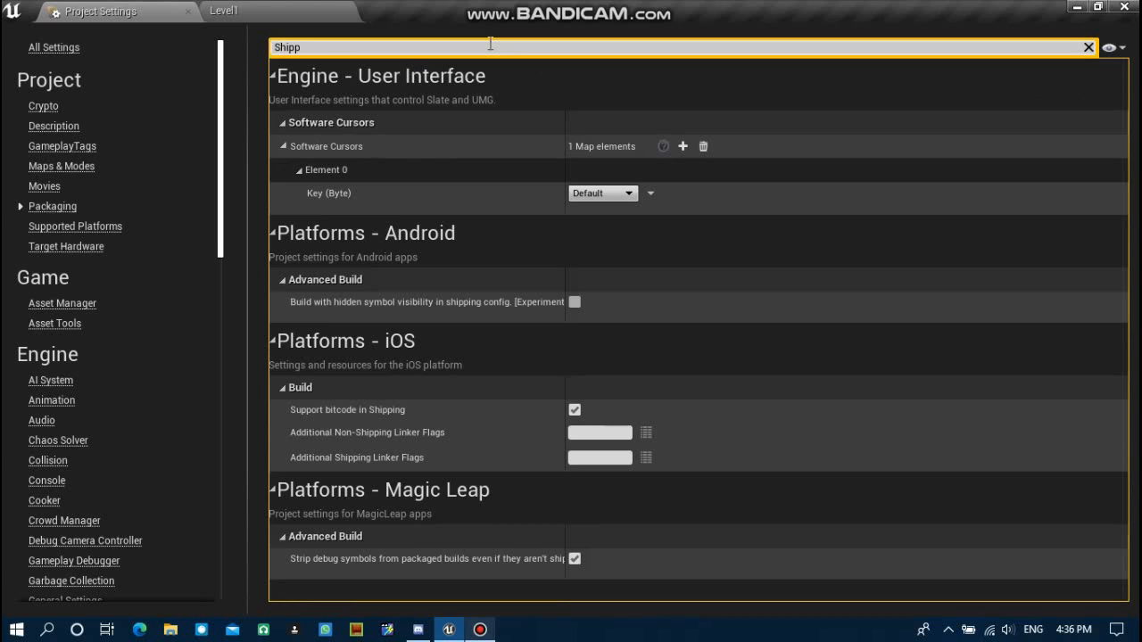
{"action": "key", "text": "BackSpace"}
{"action": "key", "text": "BackSpace"}
{"action": "key", "text": "BackSpace"}
{"action": "key", "text": "BackSpace"}
{"action": "key", "text": "BackSpace"}
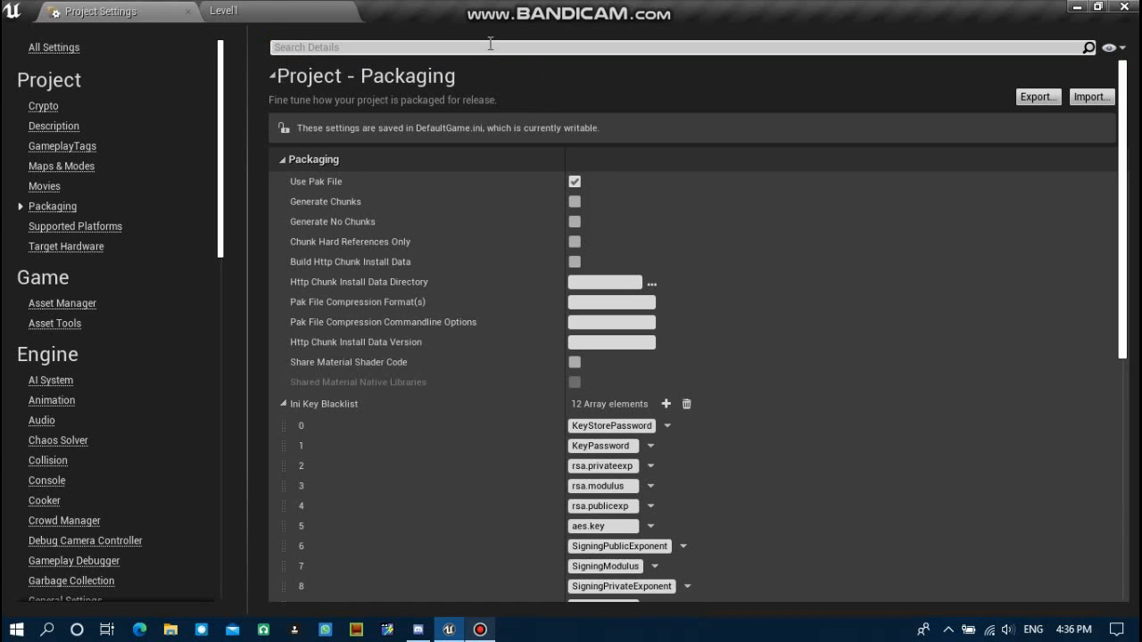
{"action": "left_click", "coordinate": [63, 166]}
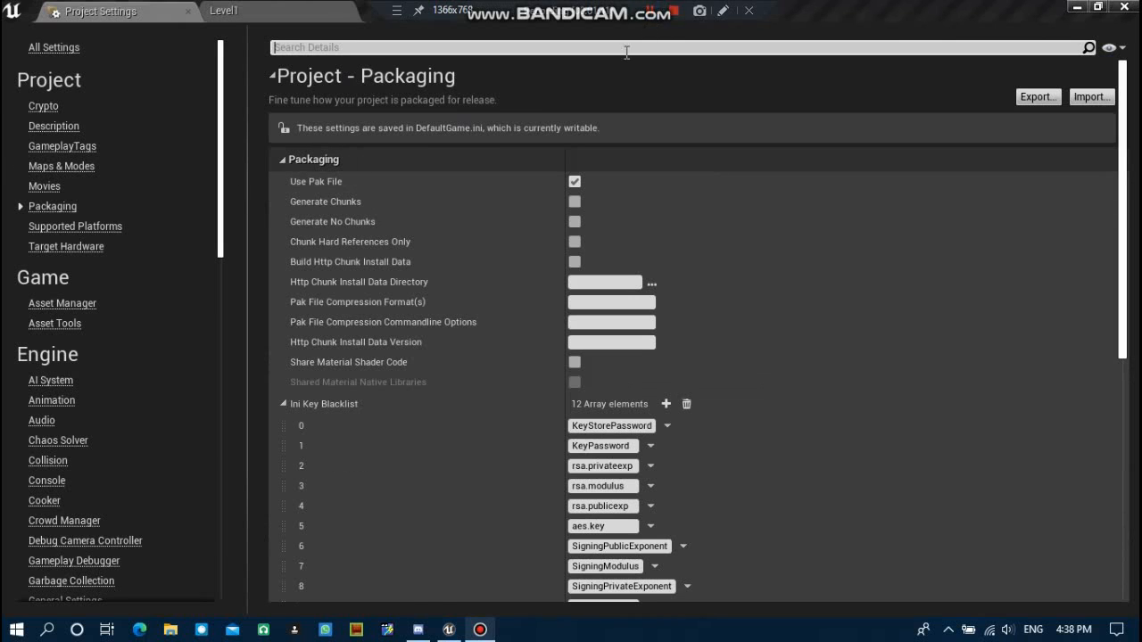
Find the packaging build options by searching for "Build", set Build Configuration to Shipping, and clear the search.
{"action": "left_click", "coordinate": [492, 48]}
{"action": "type", "text": "Build"}
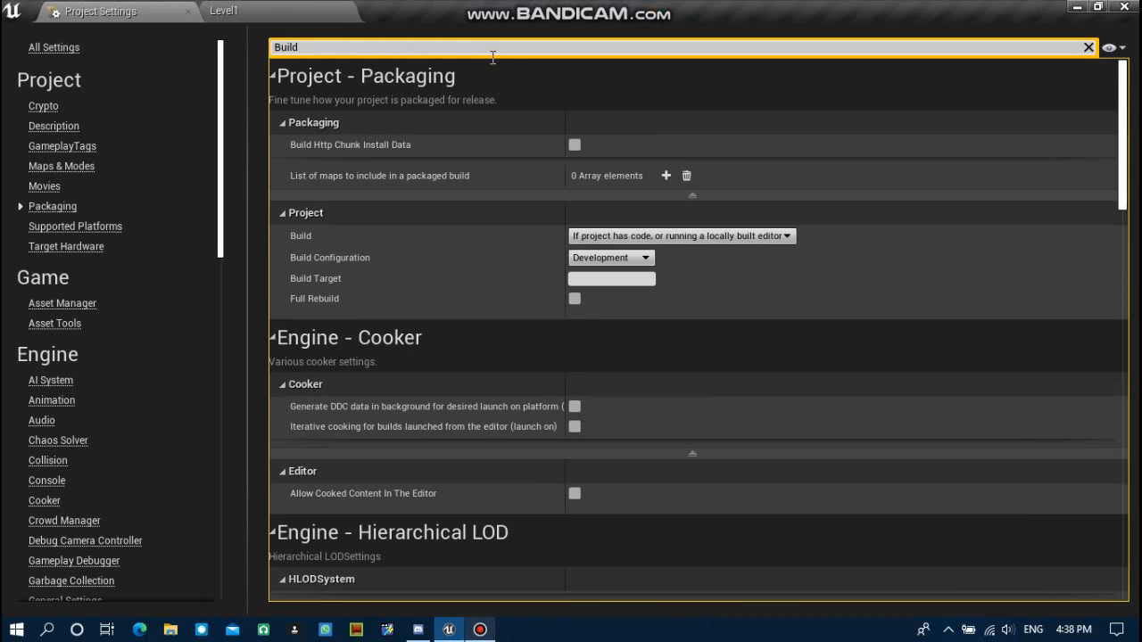
{"action": "left_click", "coordinate": [624, 258]}
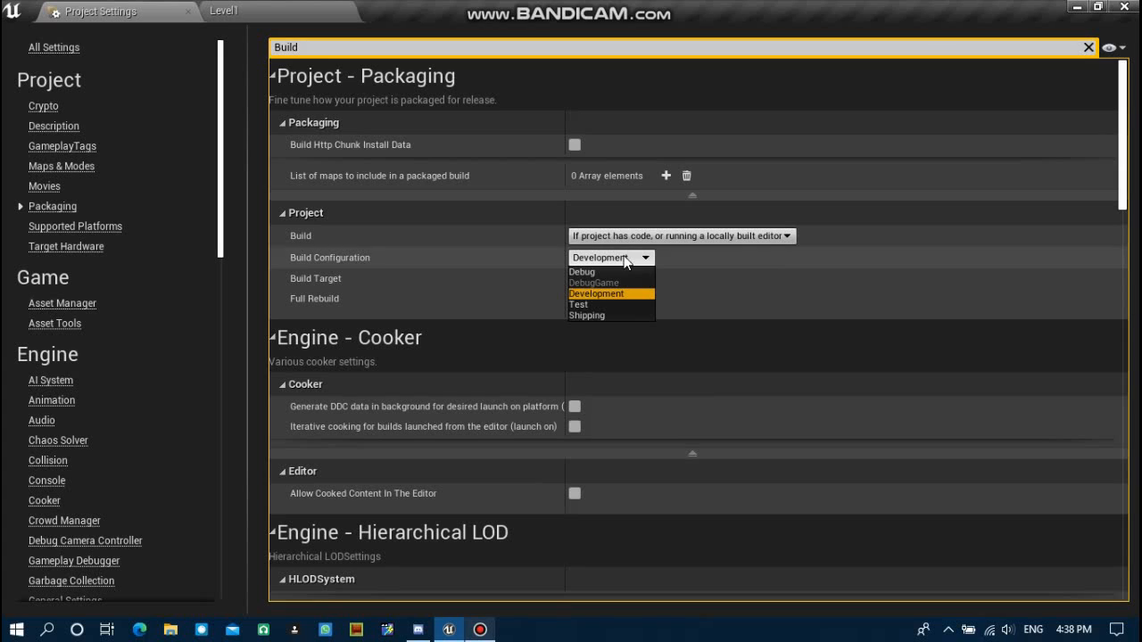
{"action": "left_click", "coordinate": [611, 316]}
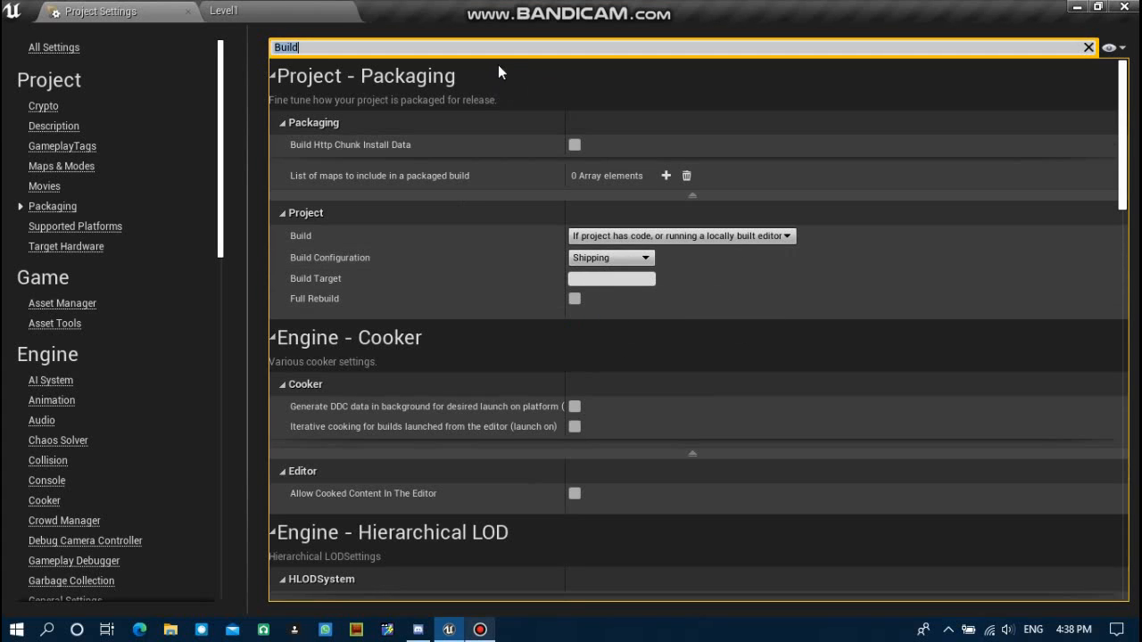
{"action": "left_click", "coordinate": [474, 47]}
{"action": "key", "text": "BackSpace"}
{"action": "key", "text": "BackSpace"}
{"action": "key", "text": "BackSpace"}
{"action": "key", "text": "BackSpace"}
{"action": "key", "text": "BackSpace"}
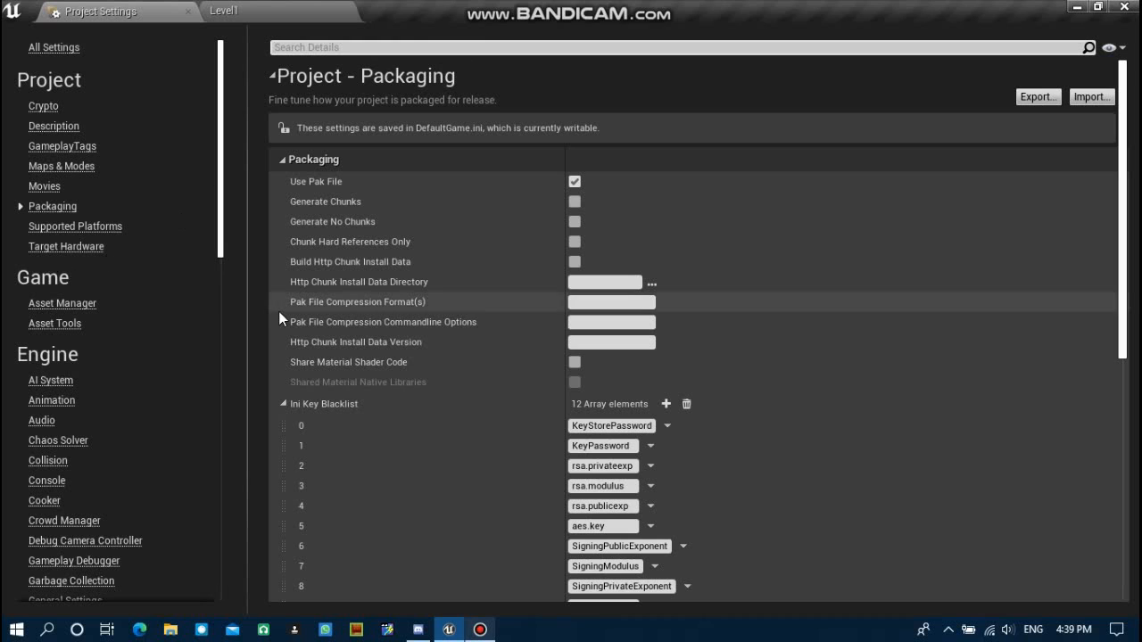
Search the project settings for "Cook comp", enable Create compressed cooked packages, and clear the search.
{"action": "type", "text": "Cook"}
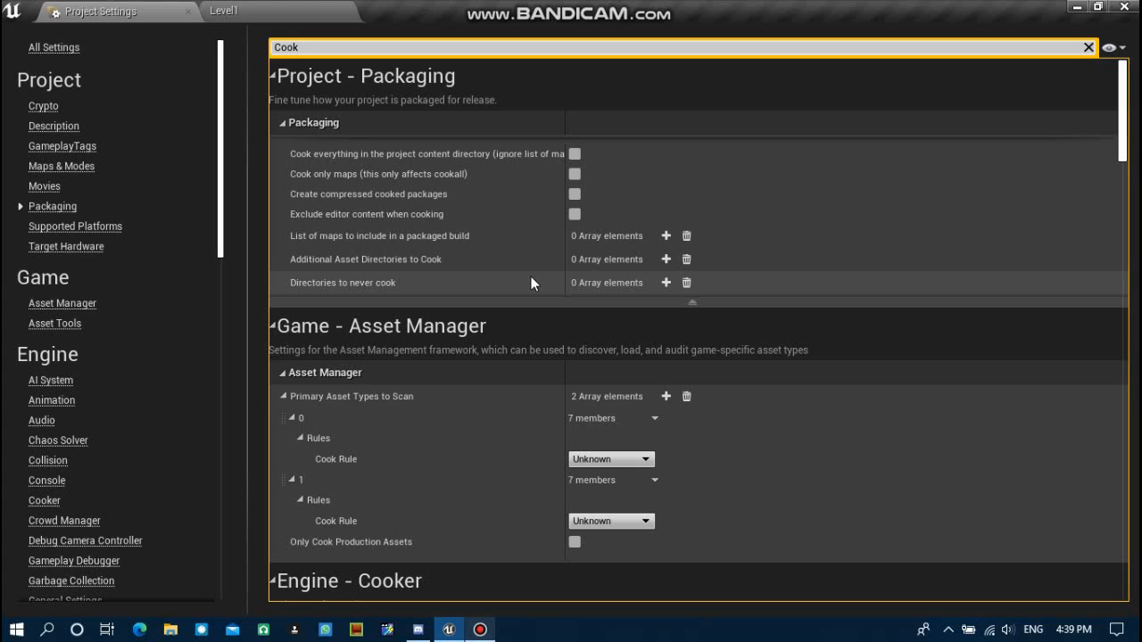
{"action": "type", "text": "comp"}
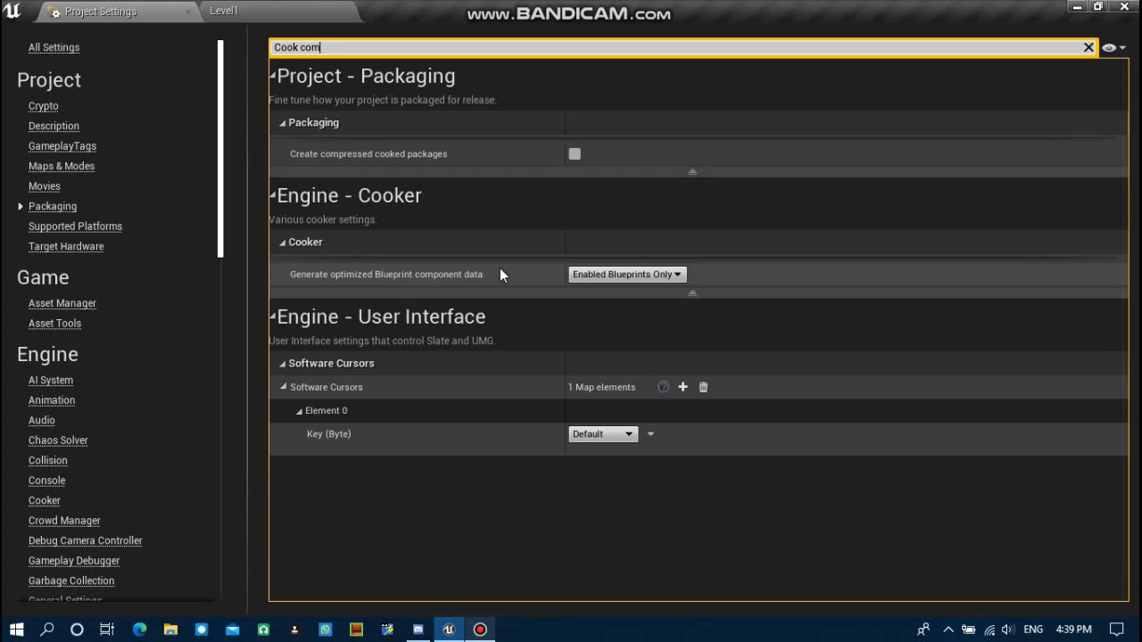
{"action": "left_click", "coordinate": [575, 155]}
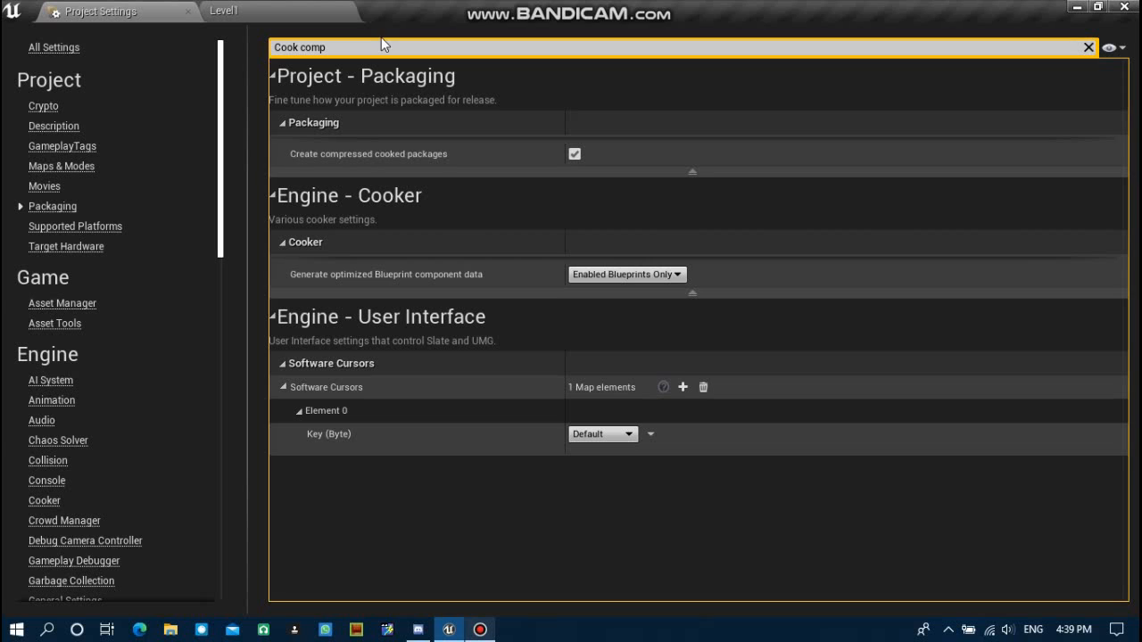
{"action": "left_click", "coordinate": [1089, 47]}
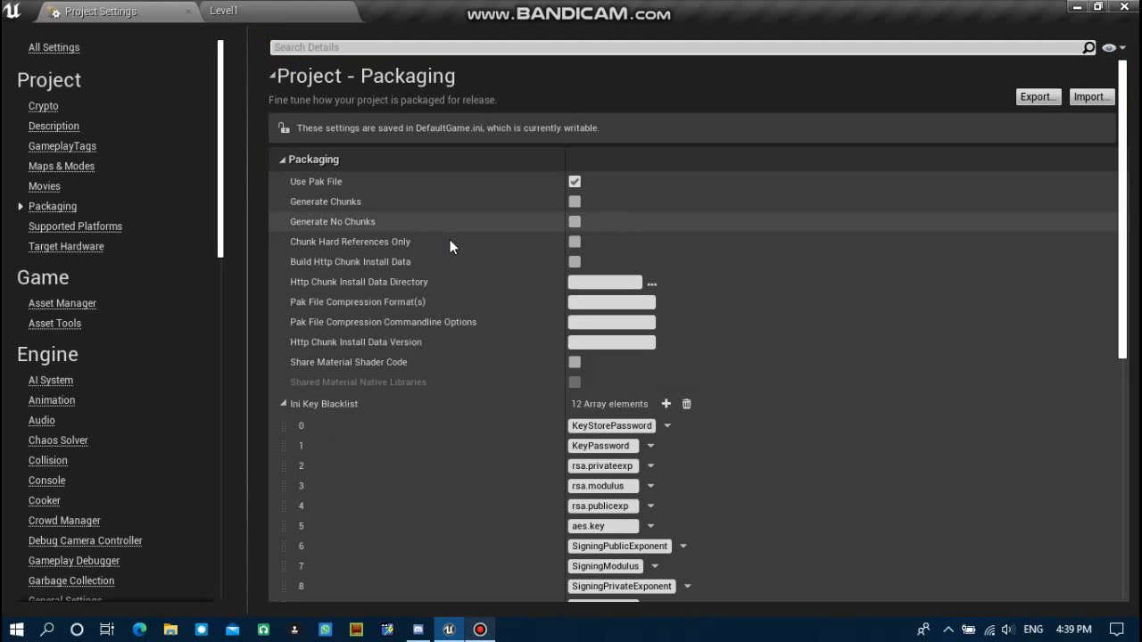
Review the project's packaging options and its default game mode and map assignments.
{"action": "mouse_move", "coordinate": [324, 197]}
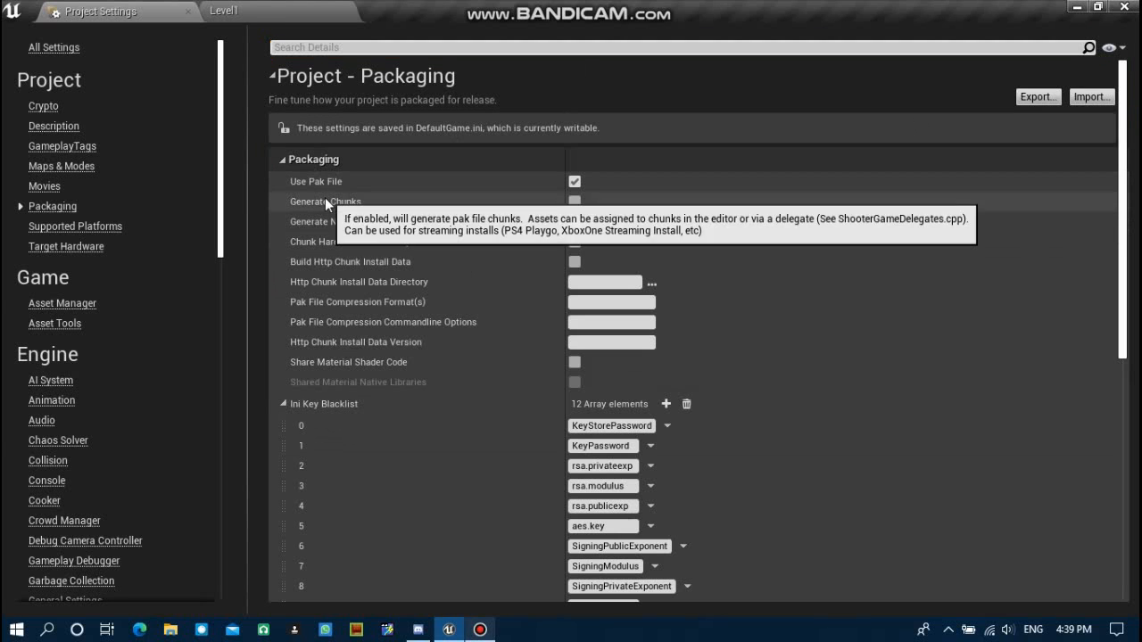
{"action": "scroll", "coordinate": [319, 357], "scroll_direction": "down", "scroll_amount": 5}
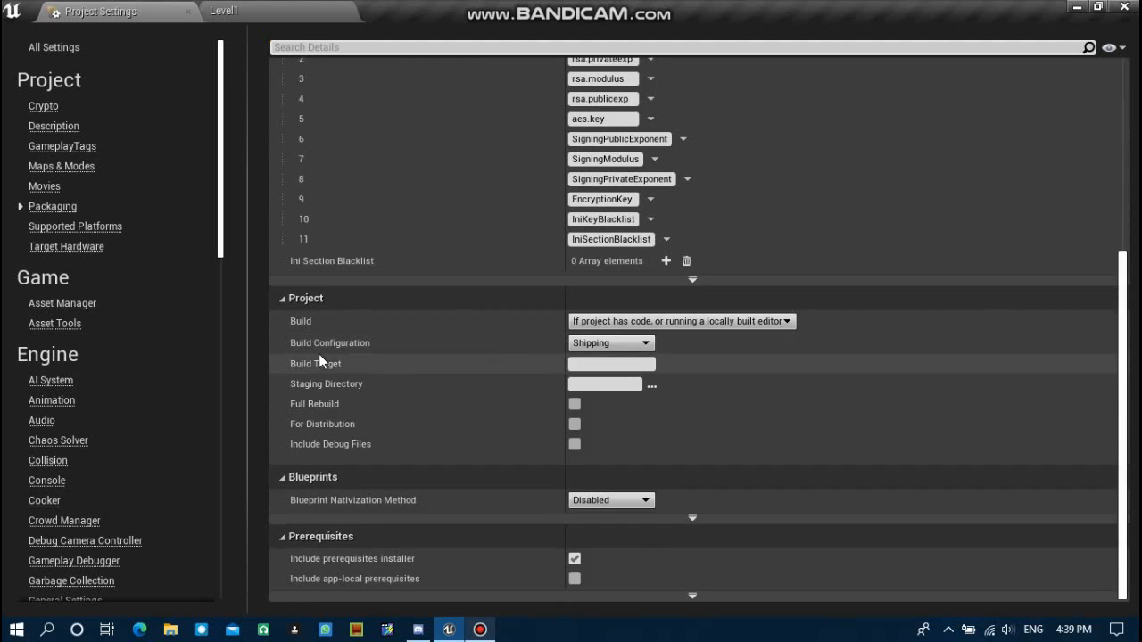
{"action": "scroll", "coordinate": [319, 353], "scroll_direction": "up", "scroll_amount": 5}
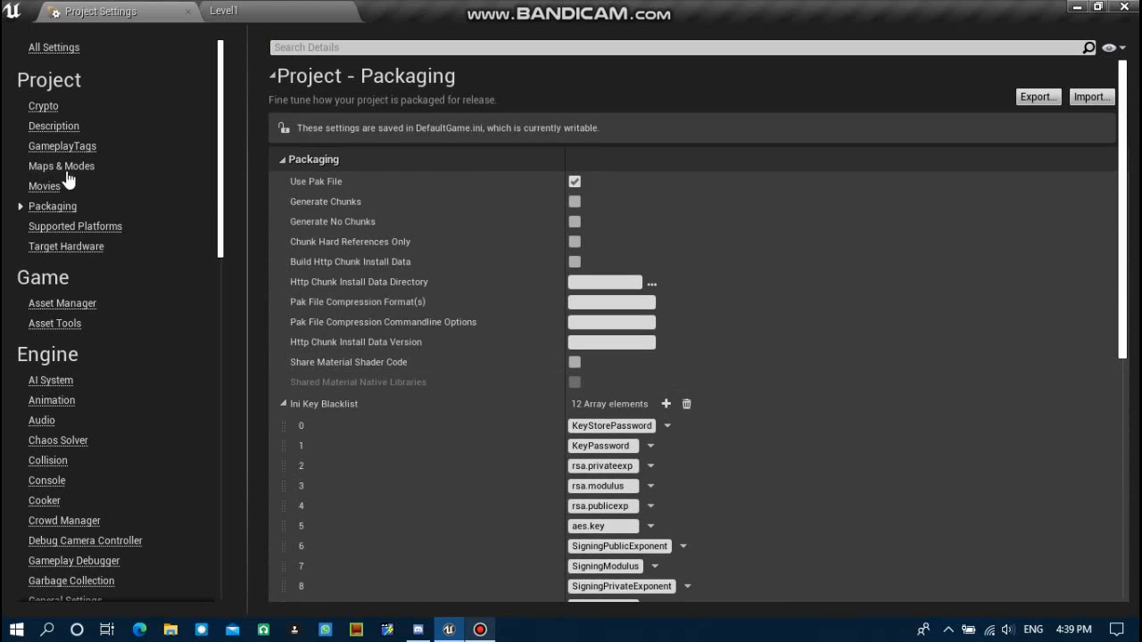
{"action": "left_click", "coordinate": [62, 166]}
{"action": "scroll", "coordinate": [497, 305], "scroll_direction": "down", "scroll_amount": 2}
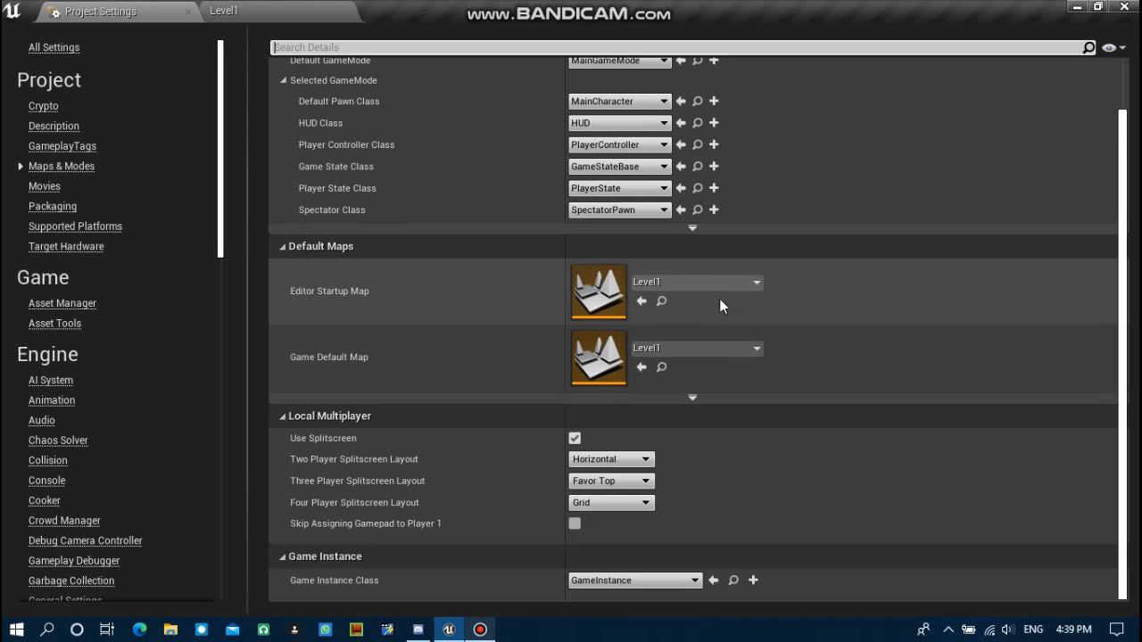
{"action": "scroll", "coordinate": [680, 350], "scroll_direction": "up", "scroll_amount": 2}
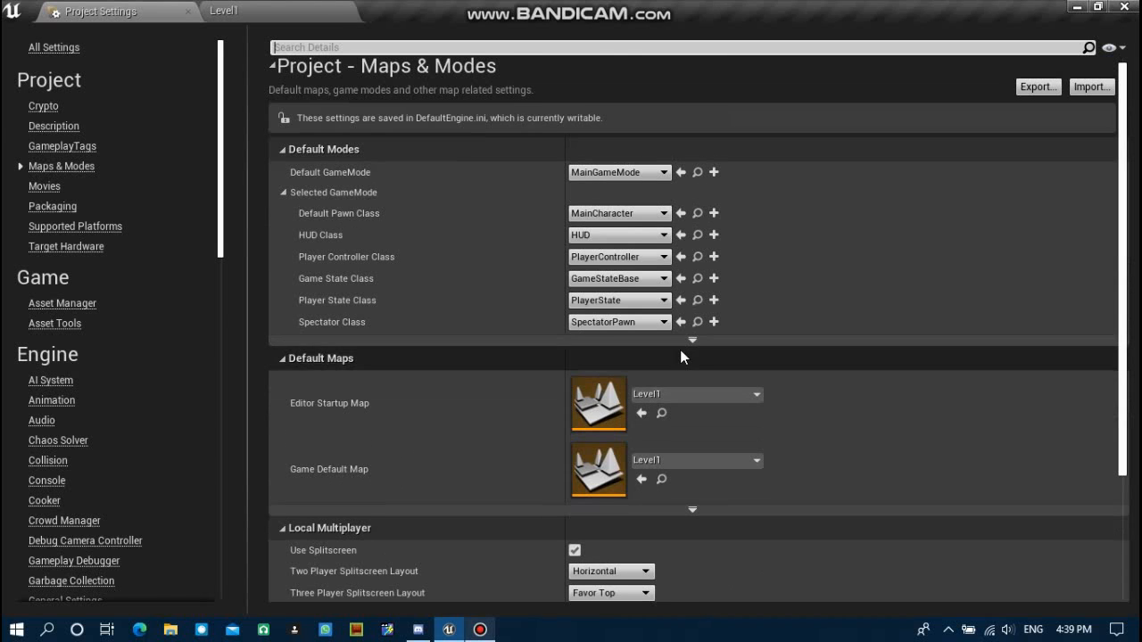
{"action": "left_click", "coordinate": [64, 206]}
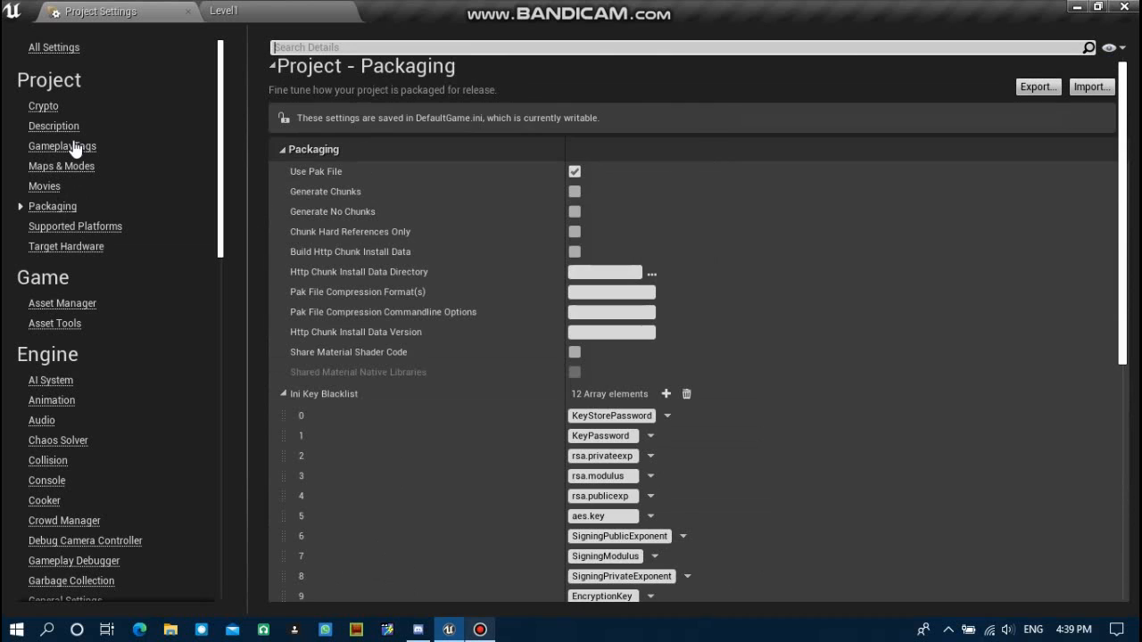
Examine the project's Description settings, including the about, publisher, legal, displayed title and window options.
{"action": "left_click", "coordinate": [66, 130]}
{"action": "scroll", "coordinate": [625, 298], "scroll_direction": "down", "scroll_amount": 2}
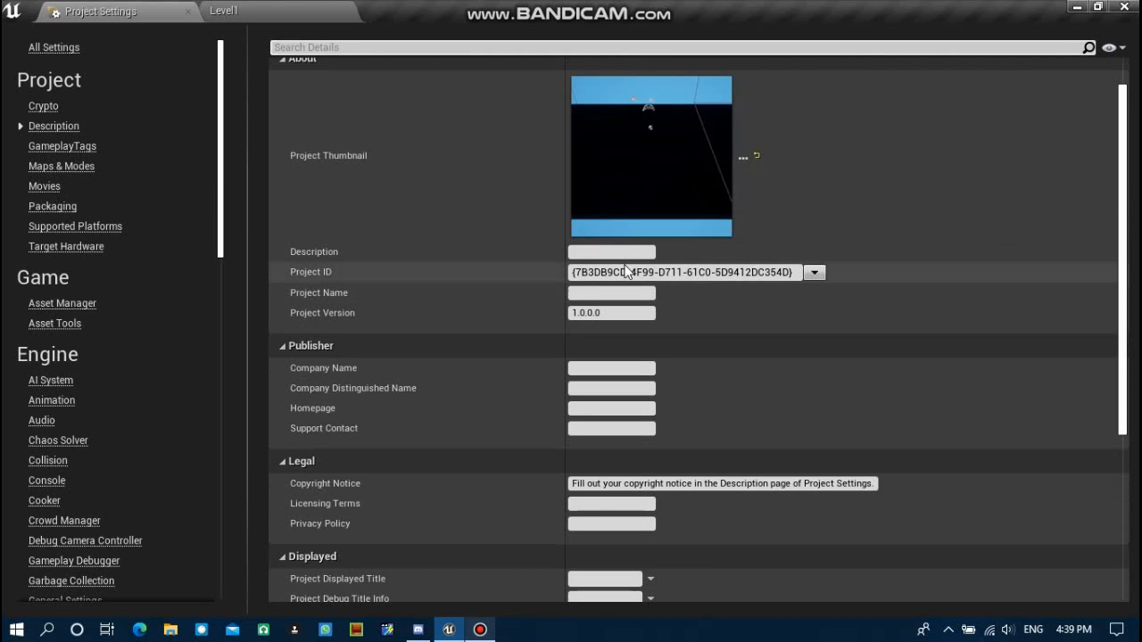
{"action": "scroll", "coordinate": [627, 299], "scroll_direction": "up", "scroll_amount": 1}
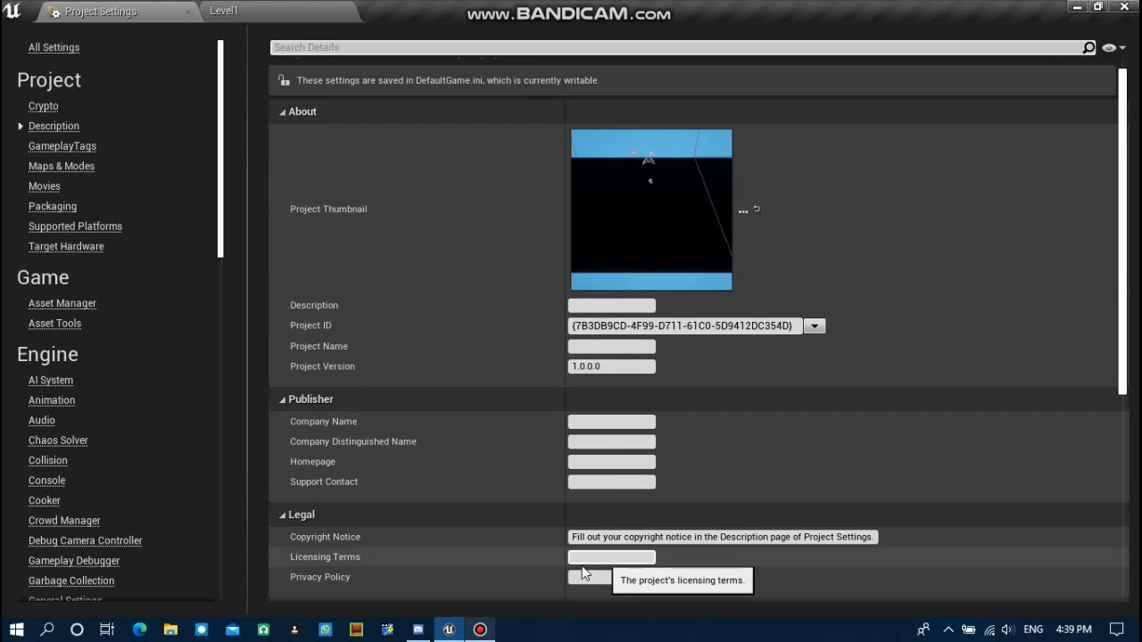
{"action": "scroll", "coordinate": [582, 567], "scroll_direction": "down", "scroll_amount": 5}
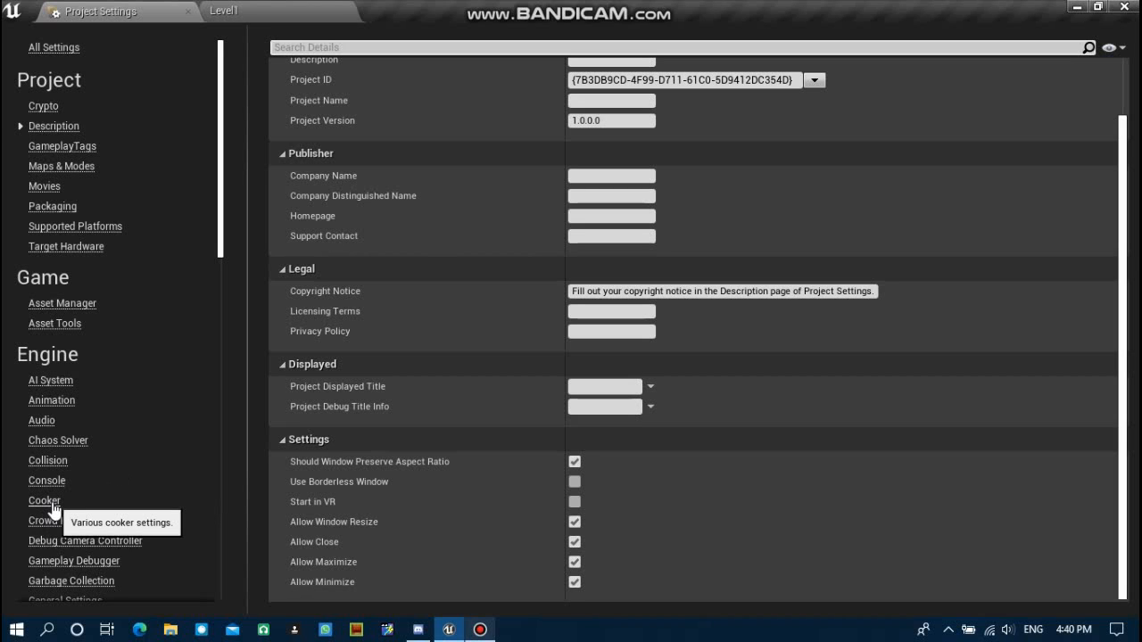
{"action": "scroll", "coordinate": [453, 300], "scroll_direction": "up", "scroll_amount": 5}
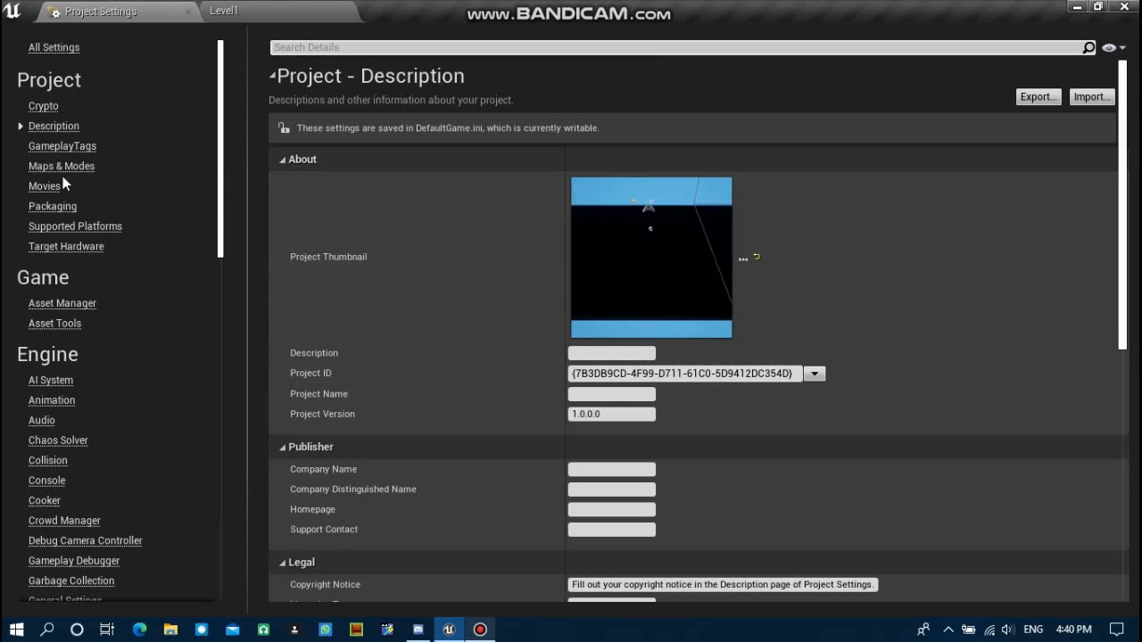
Examine the project's Movies, Target Hardware and Supported Platforms settings.
{"action": "left_click", "coordinate": [60, 167]}
{"action": "left_click", "coordinate": [46, 187]}
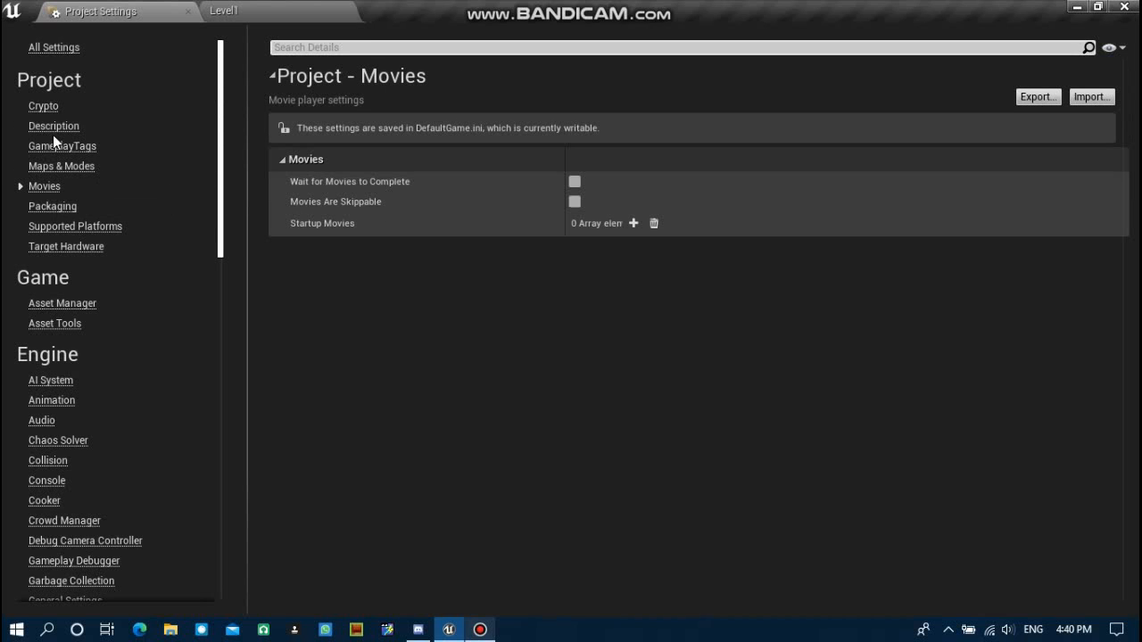
{"action": "left_click", "coordinate": [72, 249]}
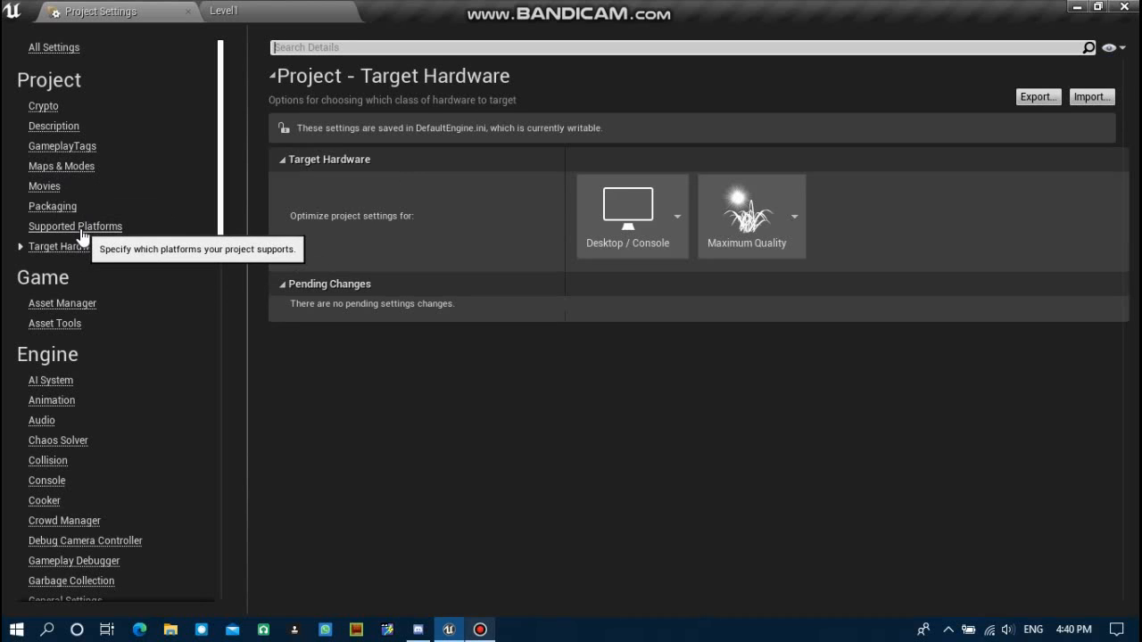
{"action": "left_click", "coordinate": [80, 228]}
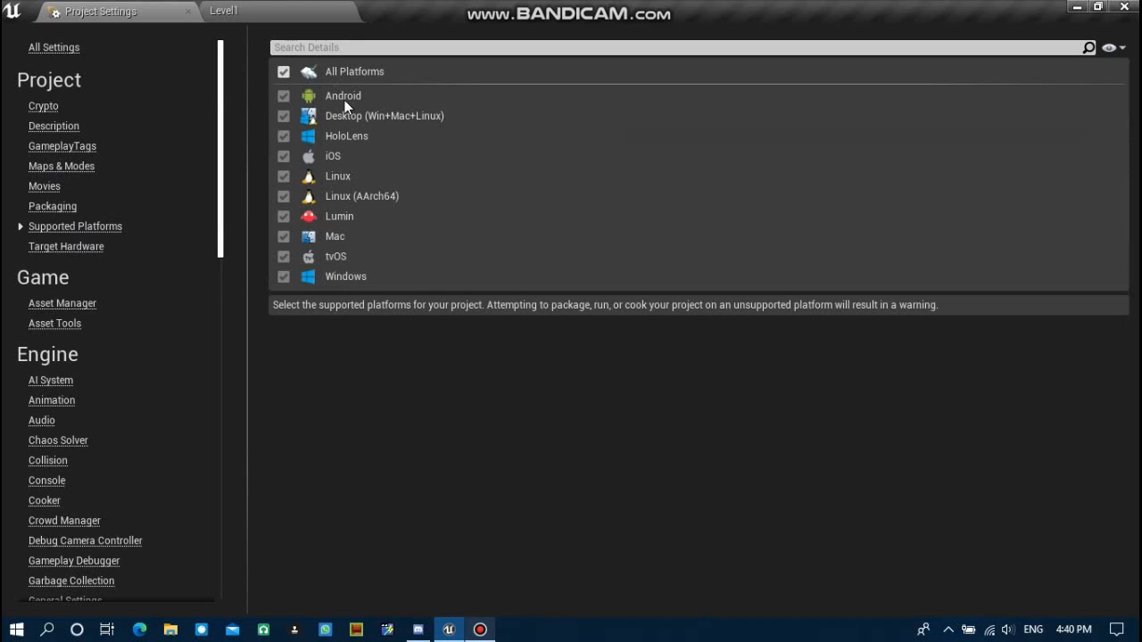
{"action": "left_click", "coordinate": [42, 48]}
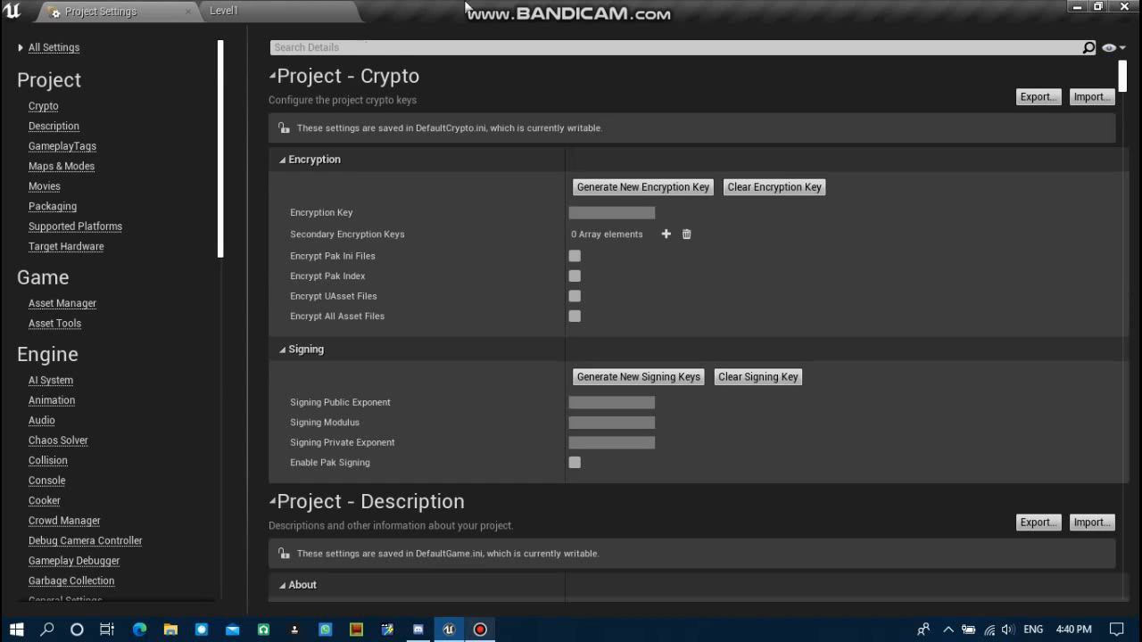
Return to the Level1 editor and start packaging the project for Windows (64-bit).
{"action": "left_click", "coordinate": [261, 9]}
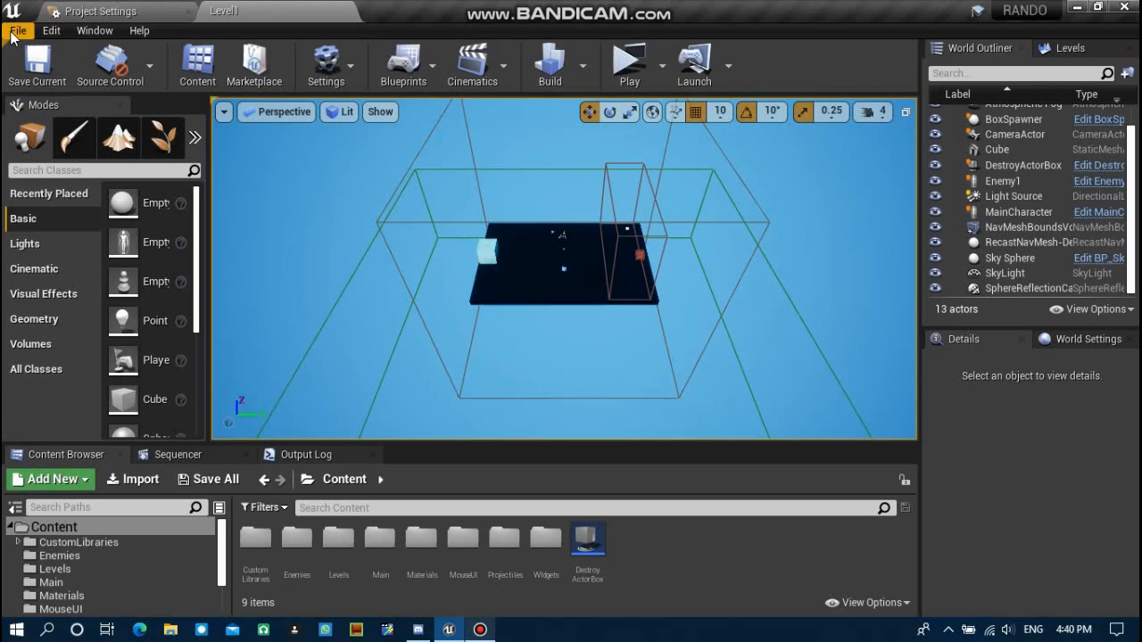
{"action": "left_click", "coordinate": [18, 30]}
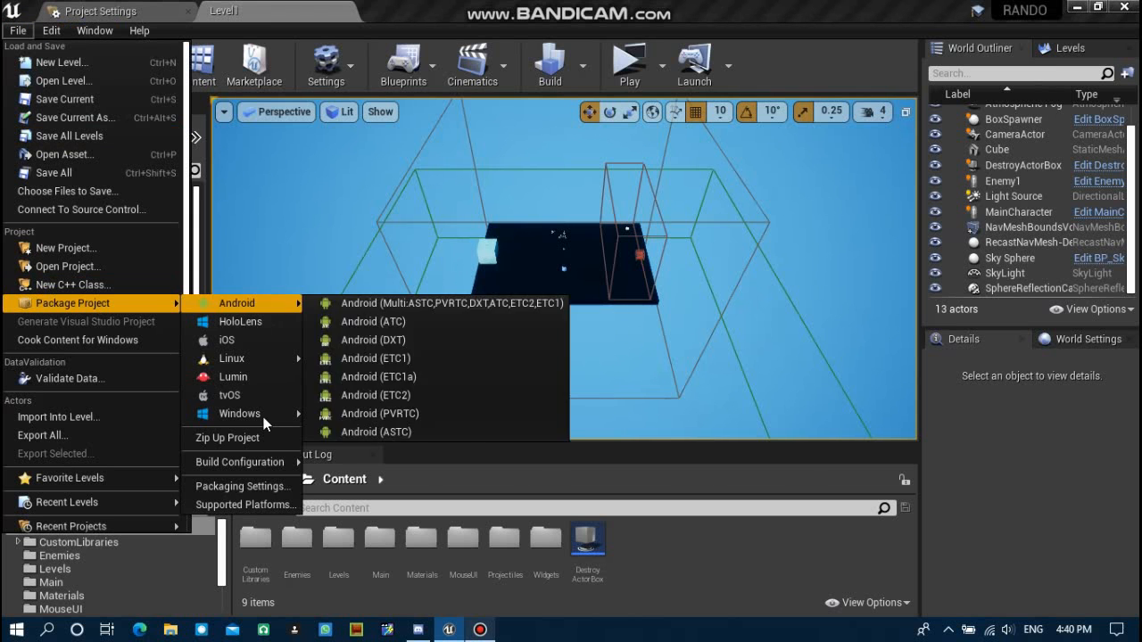
{"action": "mouse_move", "coordinate": [265, 422]}
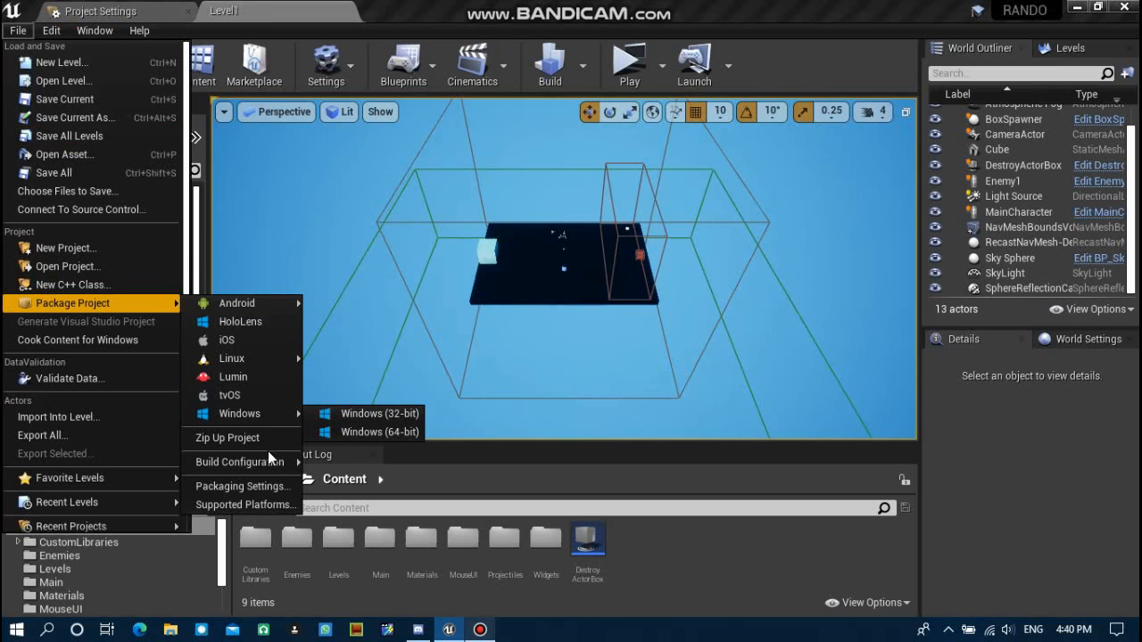
{"action": "mouse_move", "coordinate": [276, 463]}
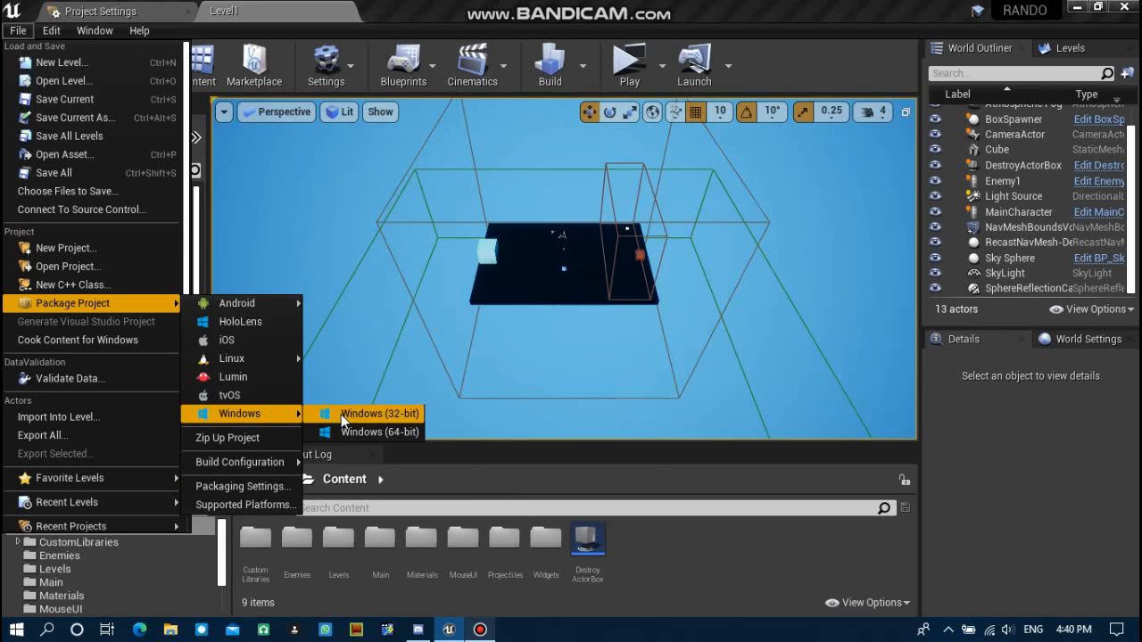
{"action": "left_click", "coordinate": [406, 432]}
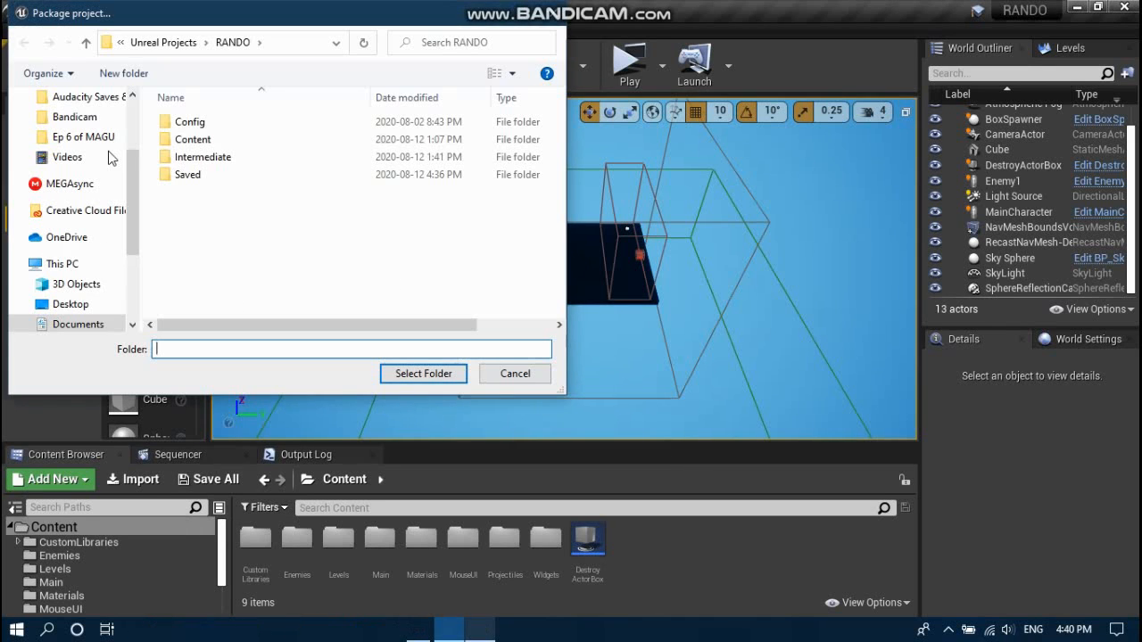
Browse the packaging destination to the GameEngineExports folder, inside GameEngine in the desktop's DesktopApps&Folders folder.
{"action": "left_click", "coordinate": [86, 42]}
{"action": "scroll", "coordinate": [70, 183], "scroll_direction": "up", "scroll_amount": 3}
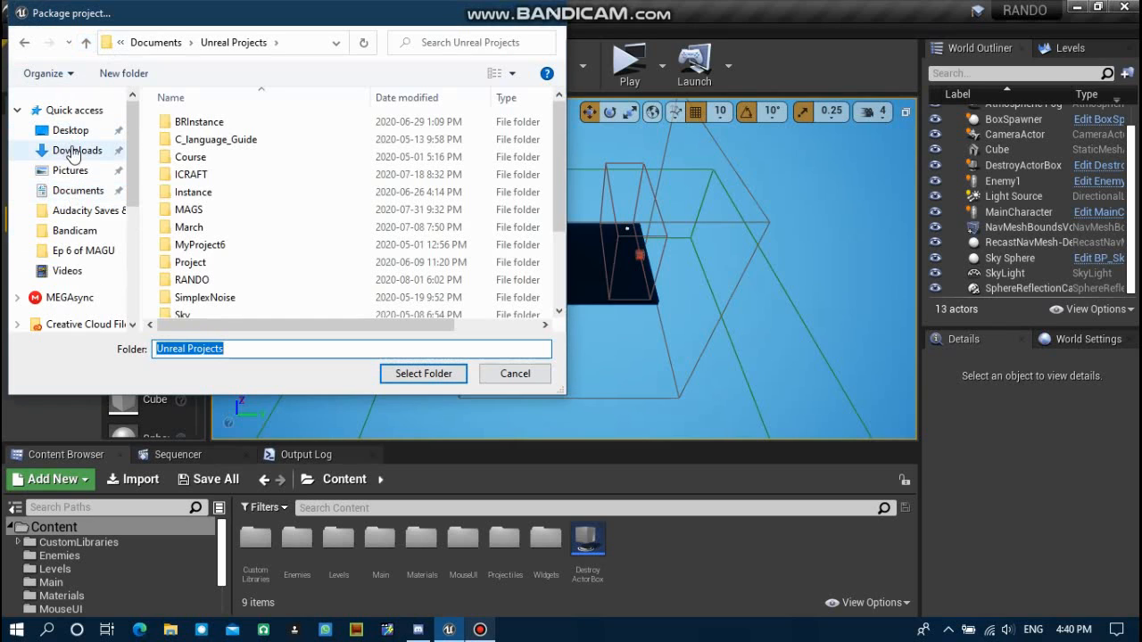
{"action": "left_click", "coordinate": [80, 149]}
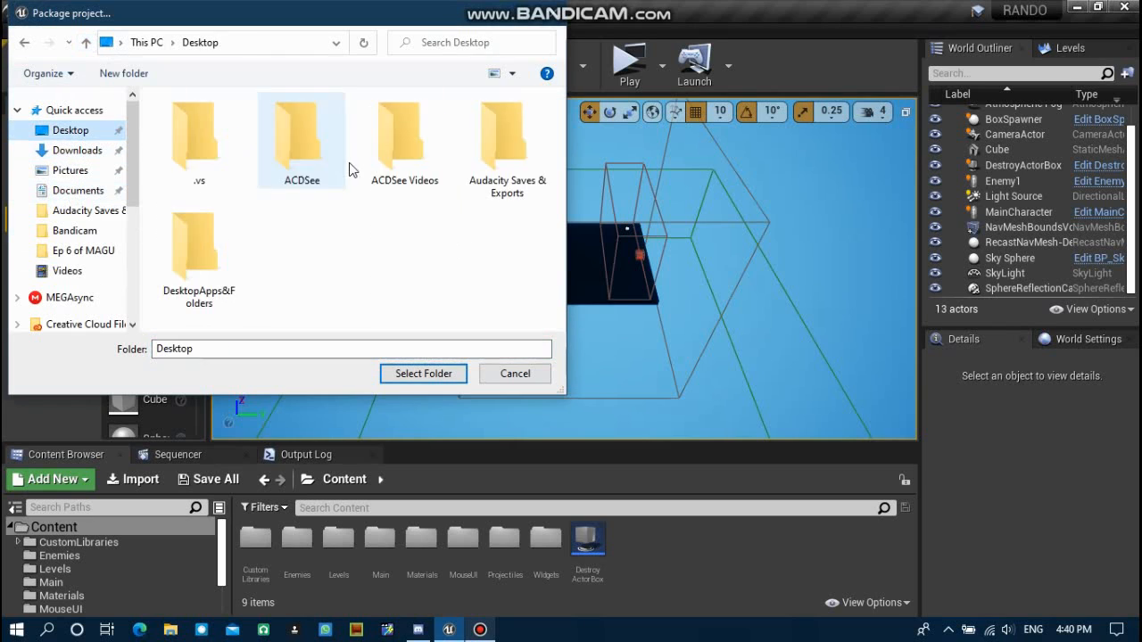
{"action": "double_click", "coordinate": [213, 236]}
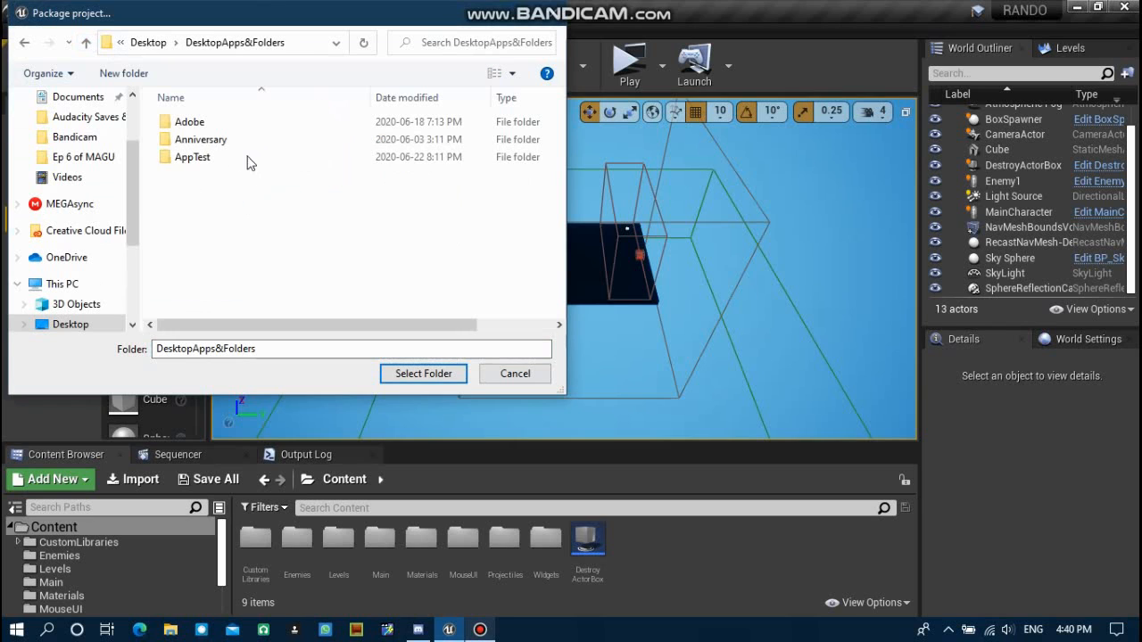
{"action": "left_click", "coordinate": [266, 197]}
{"action": "scroll", "coordinate": [272, 191], "scroll_direction": "down", "scroll_amount": 1}
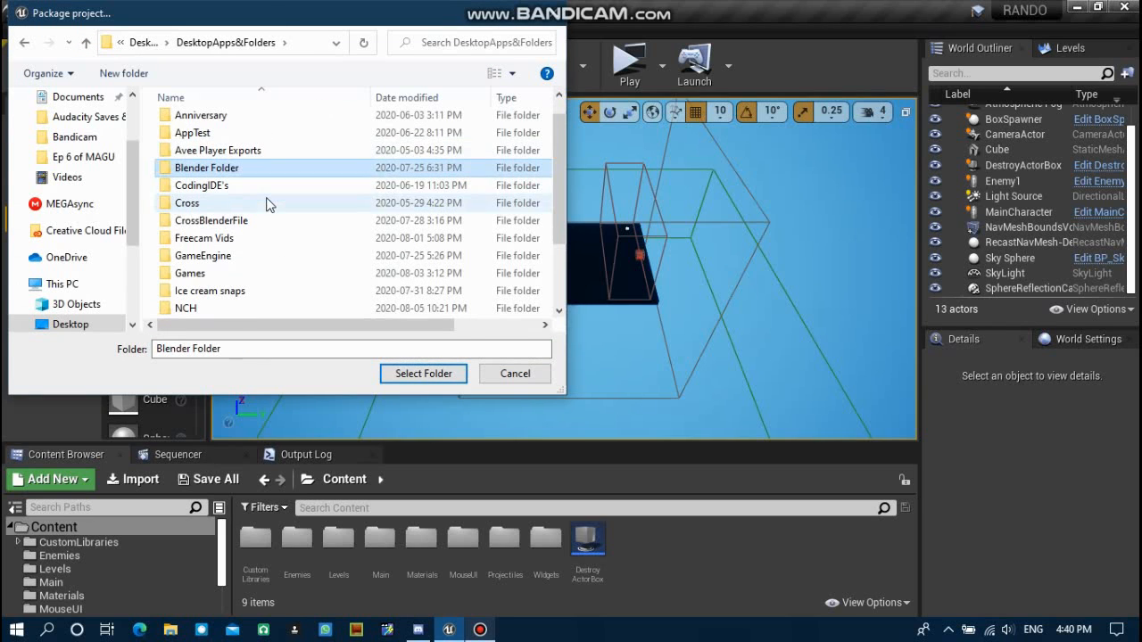
{"action": "double_click", "coordinate": [241, 258]}
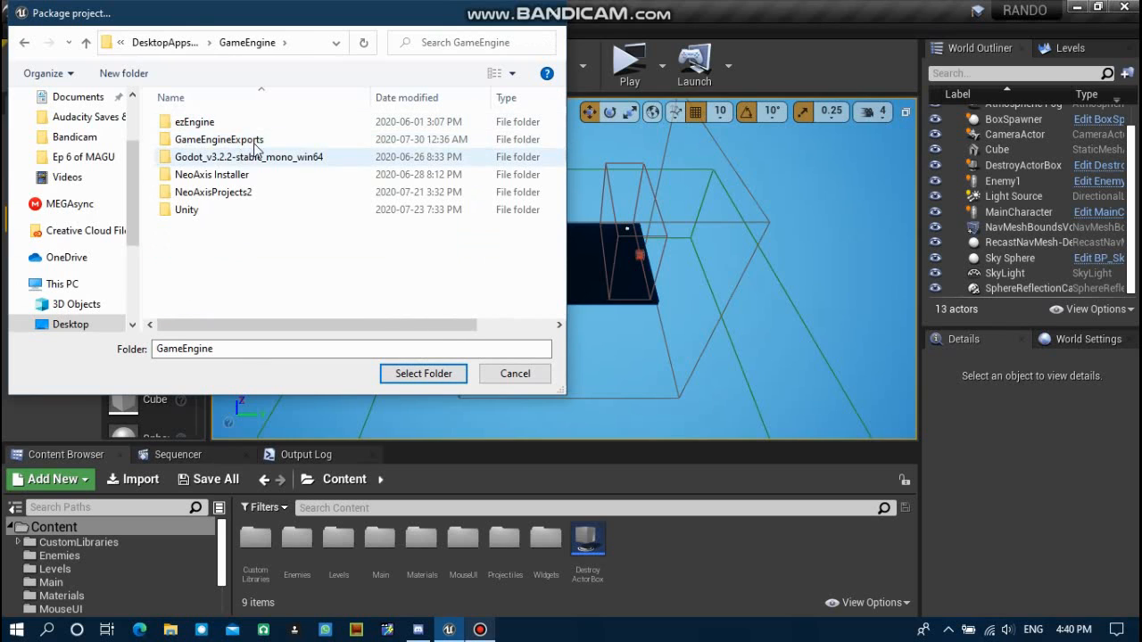
{"action": "double_click", "coordinate": [255, 143]}
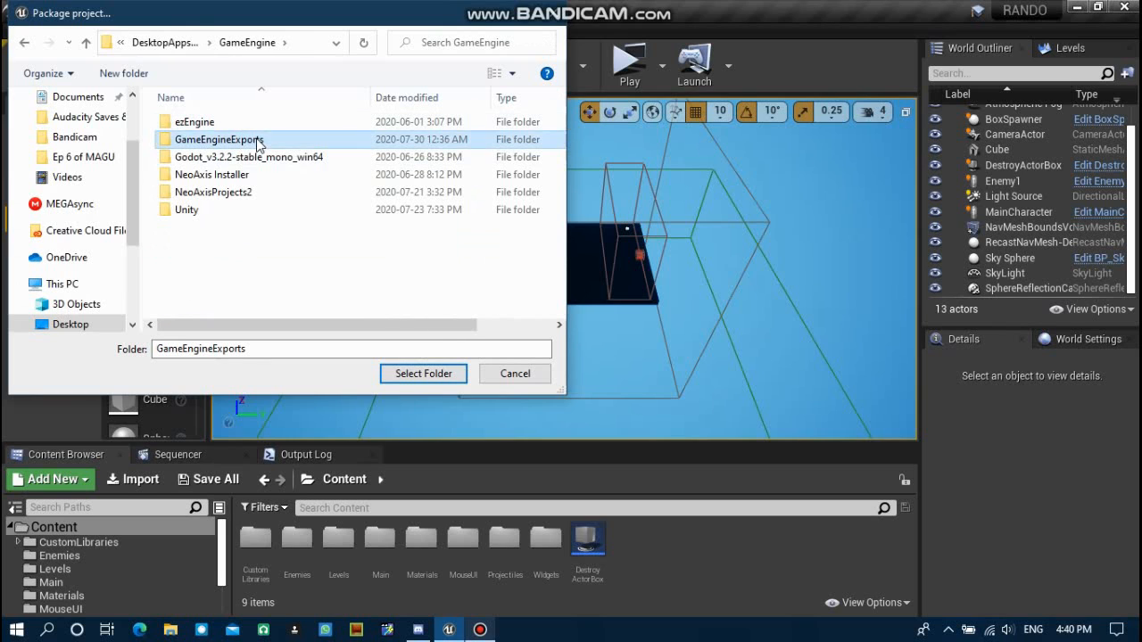
Create a new folder named RANDO inside GameEngineExports.
{"action": "right_click", "coordinate": [209, 306]}
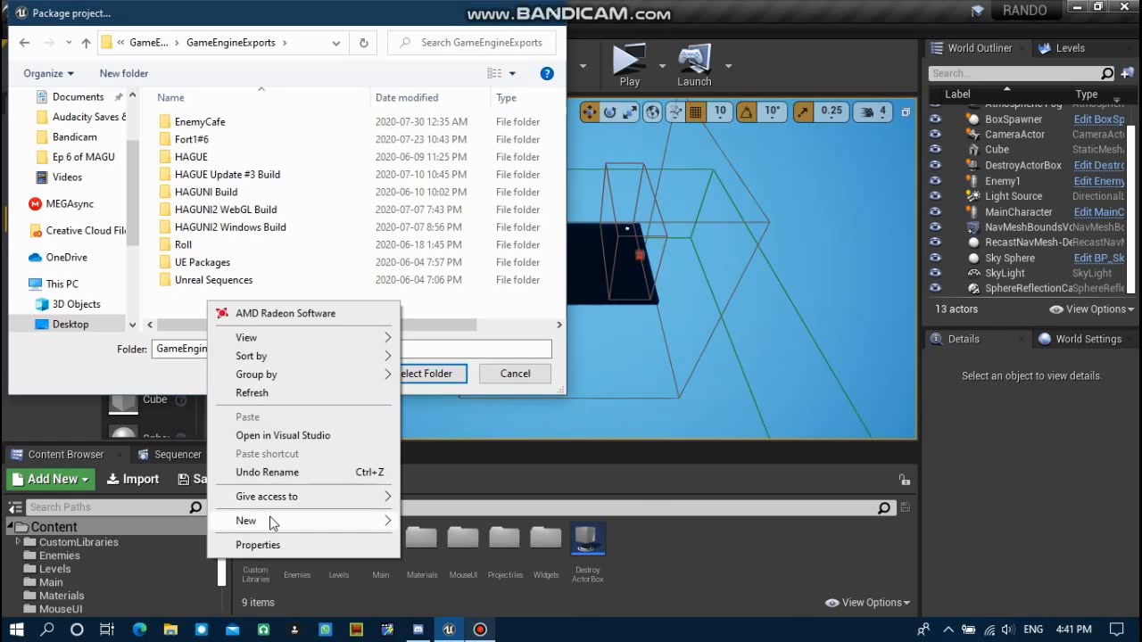
{"action": "mouse_move", "coordinate": [272, 523]}
{"action": "left_click", "coordinate": [487, 324]}
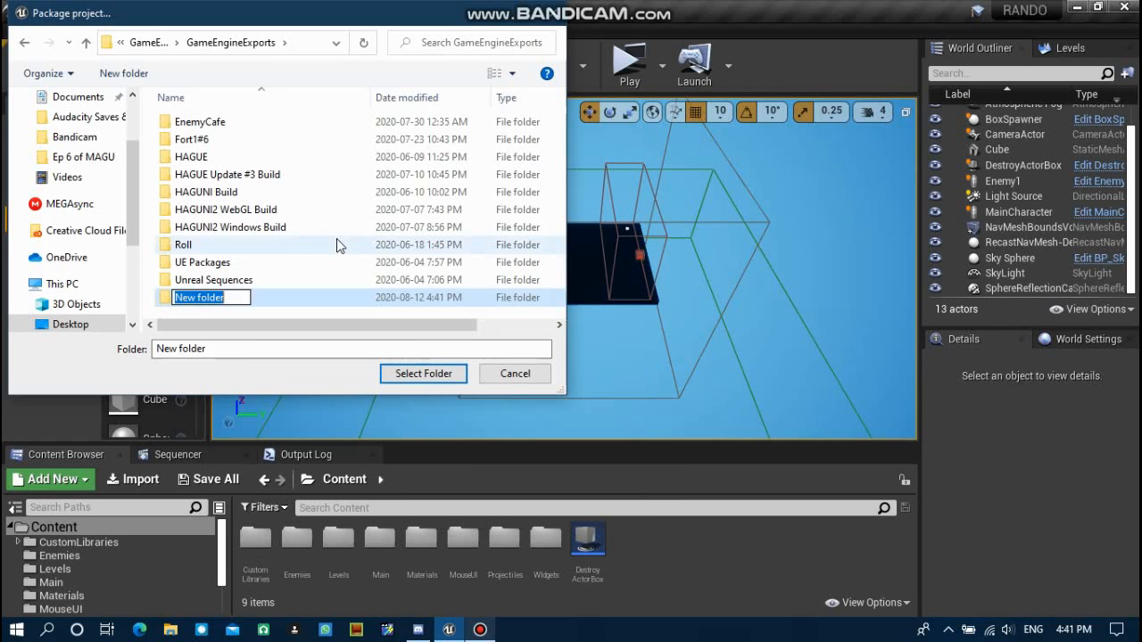
{"action": "key", "text": "BackSpace"}
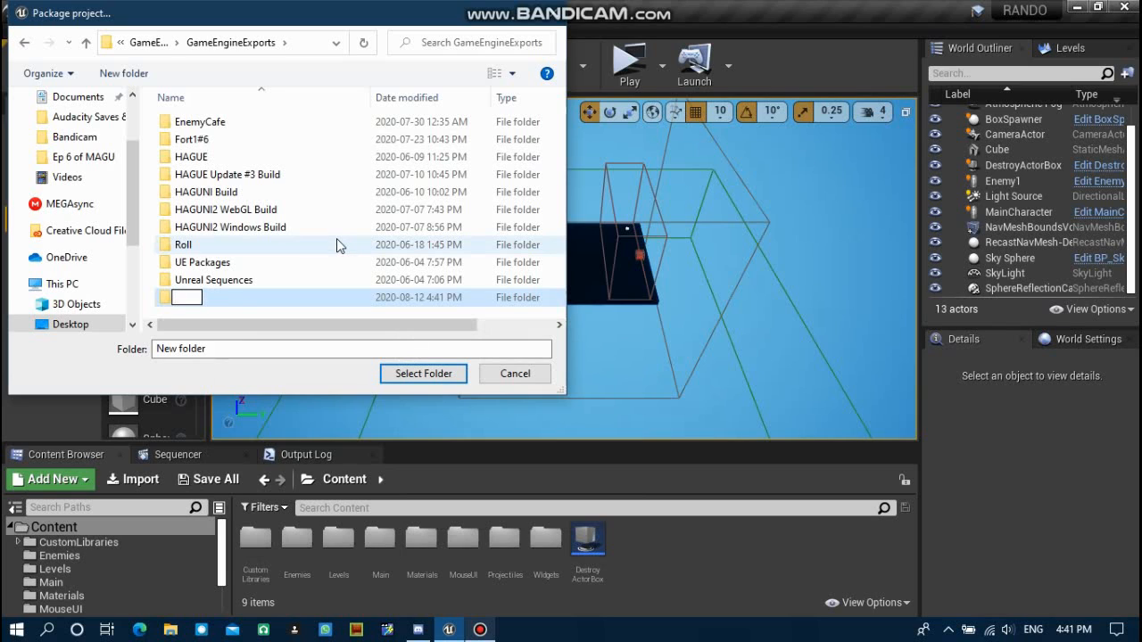
{"action": "type", "text": "RANDO"}
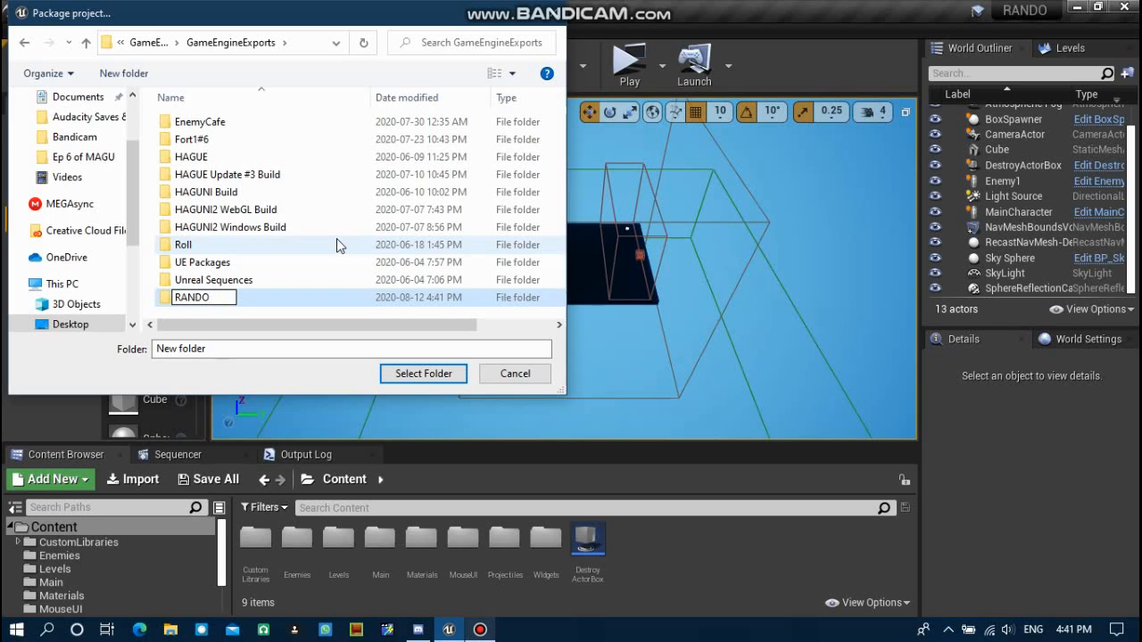
{"action": "key", "text": "Return"}
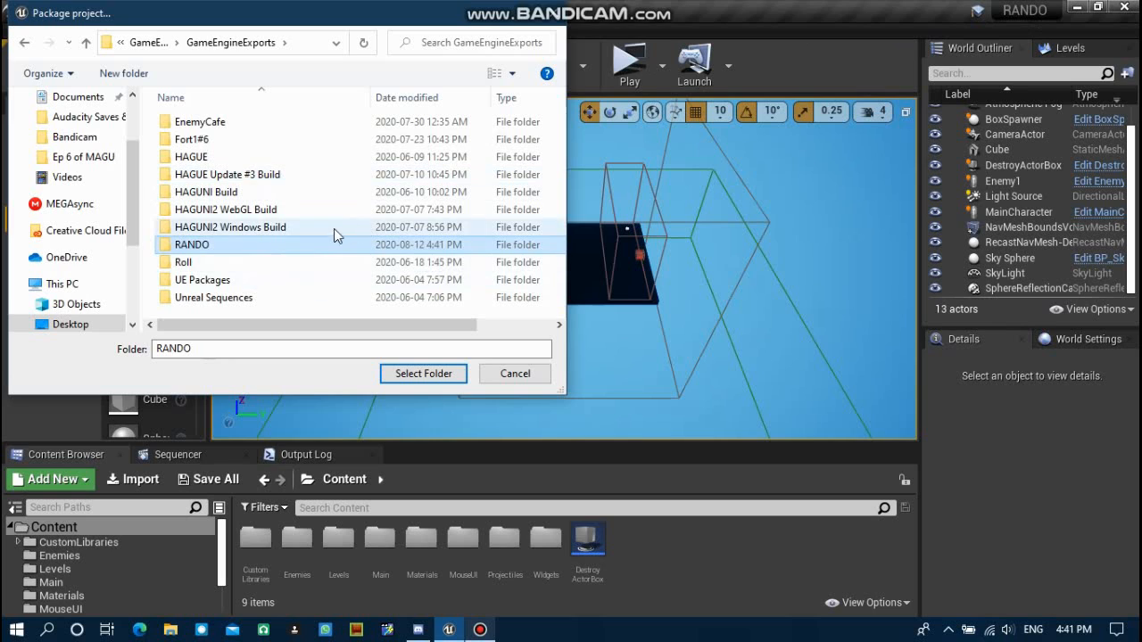
Open the new RANDO folder and choose it as the packaging destination to begin the build.
{"action": "double_click", "coordinate": [275, 249]}
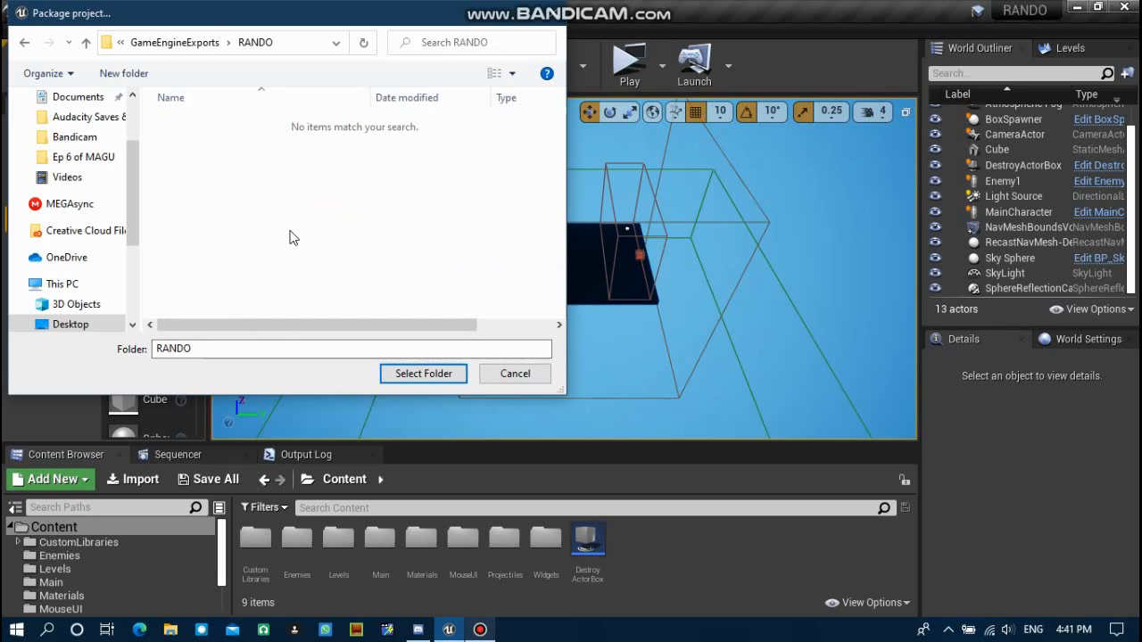
{"action": "right_click", "coordinate": [289, 234]}
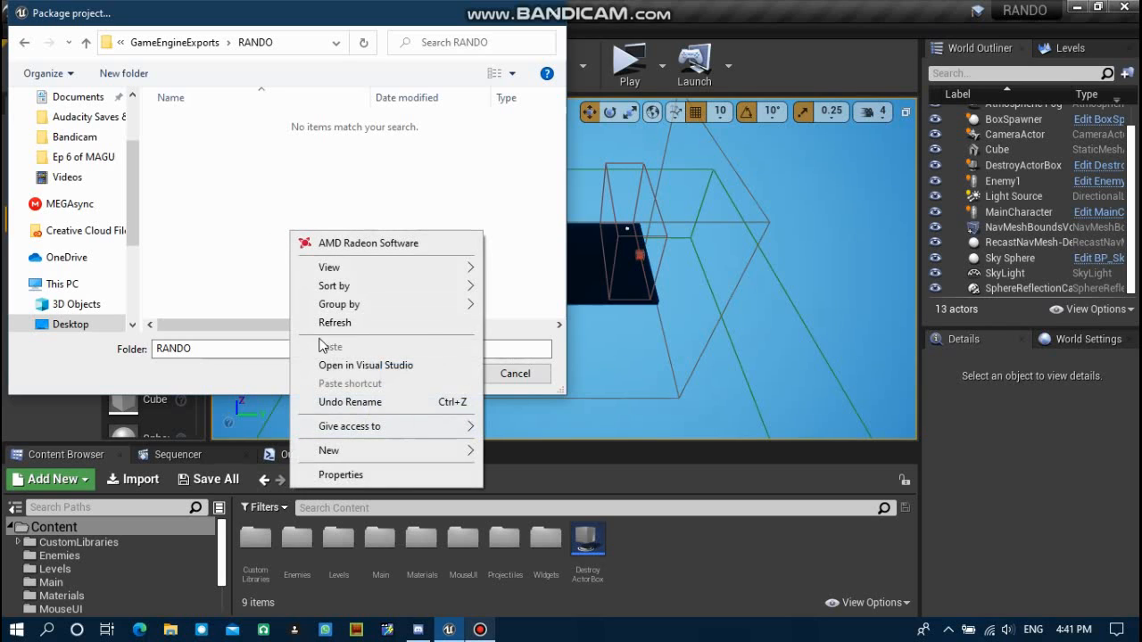
{"action": "left_click", "coordinate": [261, 297]}
{"action": "left_click", "coordinate": [437, 373]}
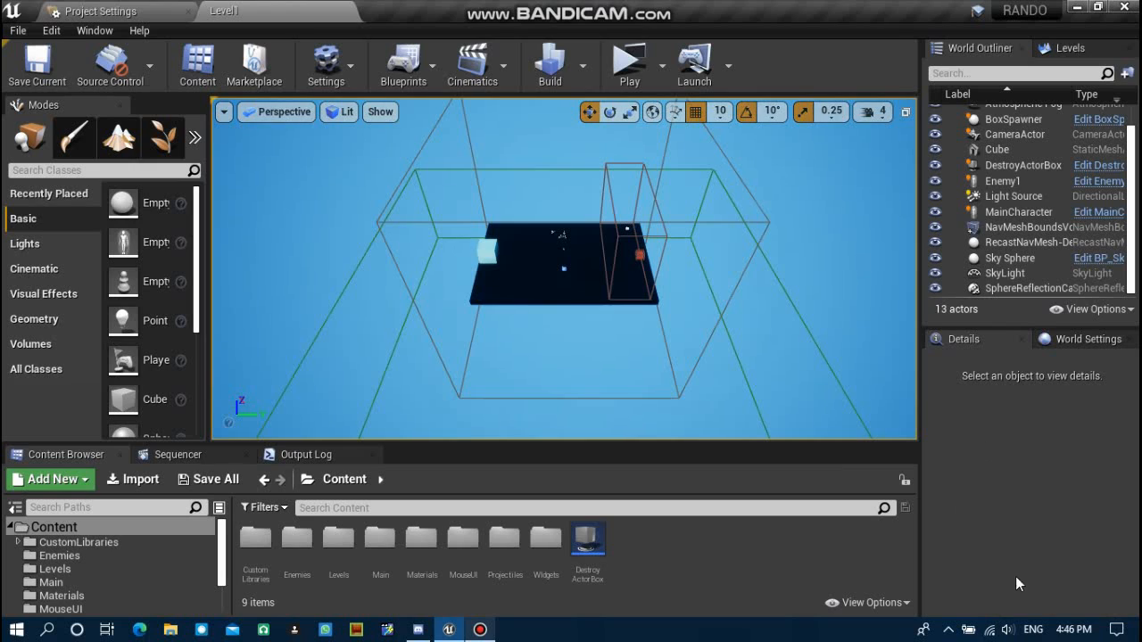
Minimize the editor and open the GameEngineExports folder in File Explorer, via Desktop, DesktopApps&Folders and GameEngine.
{"action": "left_click", "coordinate": [1077, 8]}
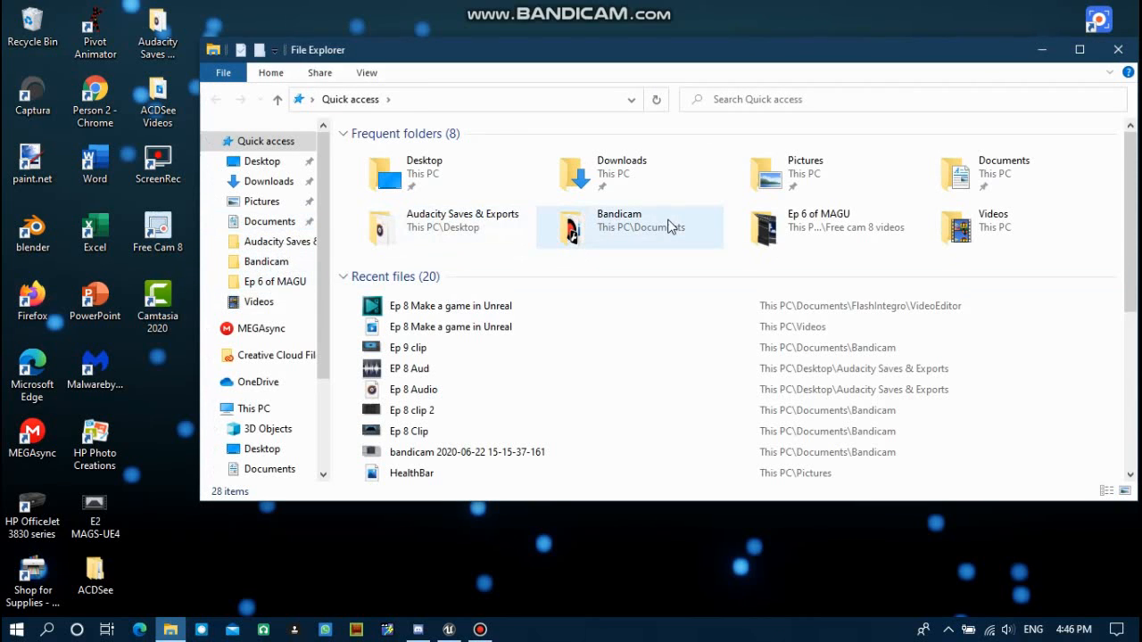
{"action": "double_click", "coordinate": [475, 156]}
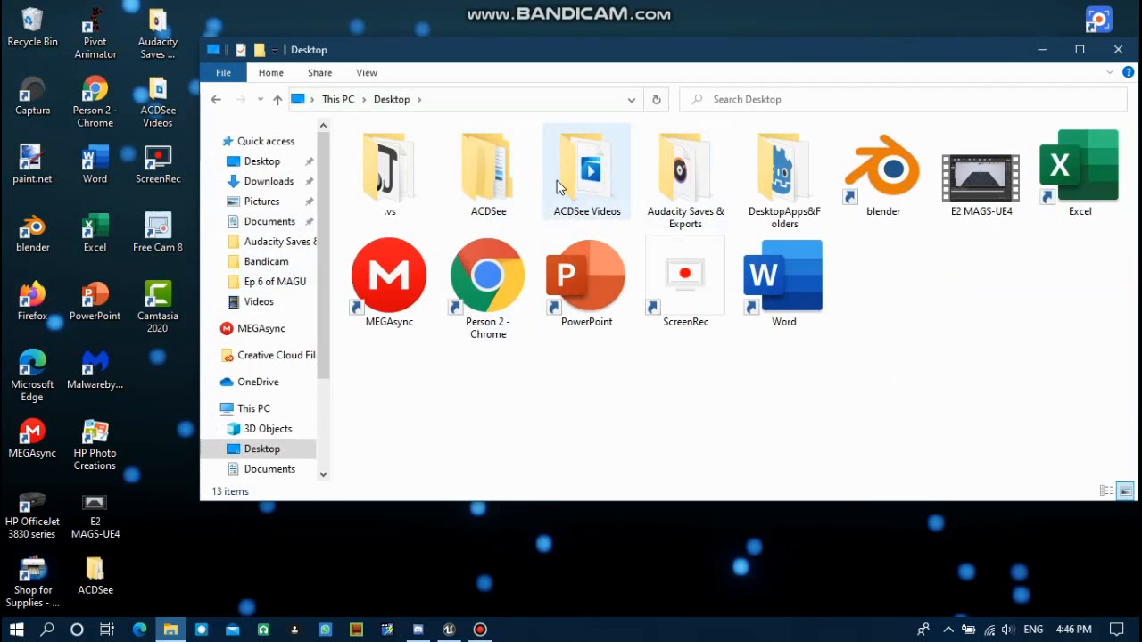
{"action": "left_click", "coordinate": [743, 196]}
{"action": "double_click", "coordinate": [743, 197]}
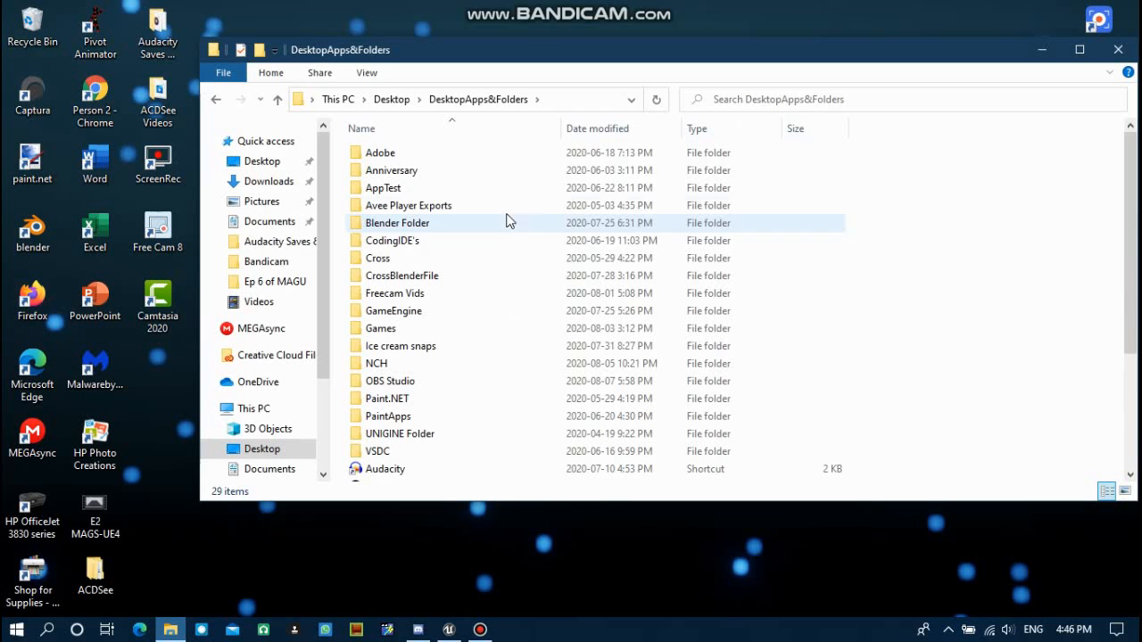
{"action": "left_click", "coordinate": [449, 317]}
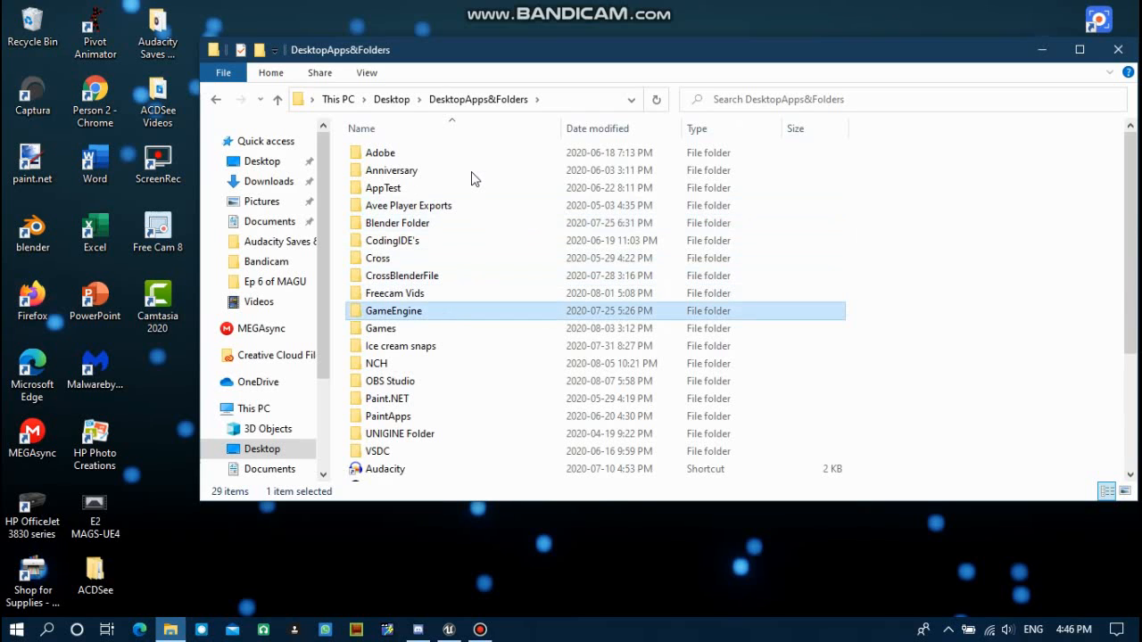
{"action": "key", "text": "Return"}
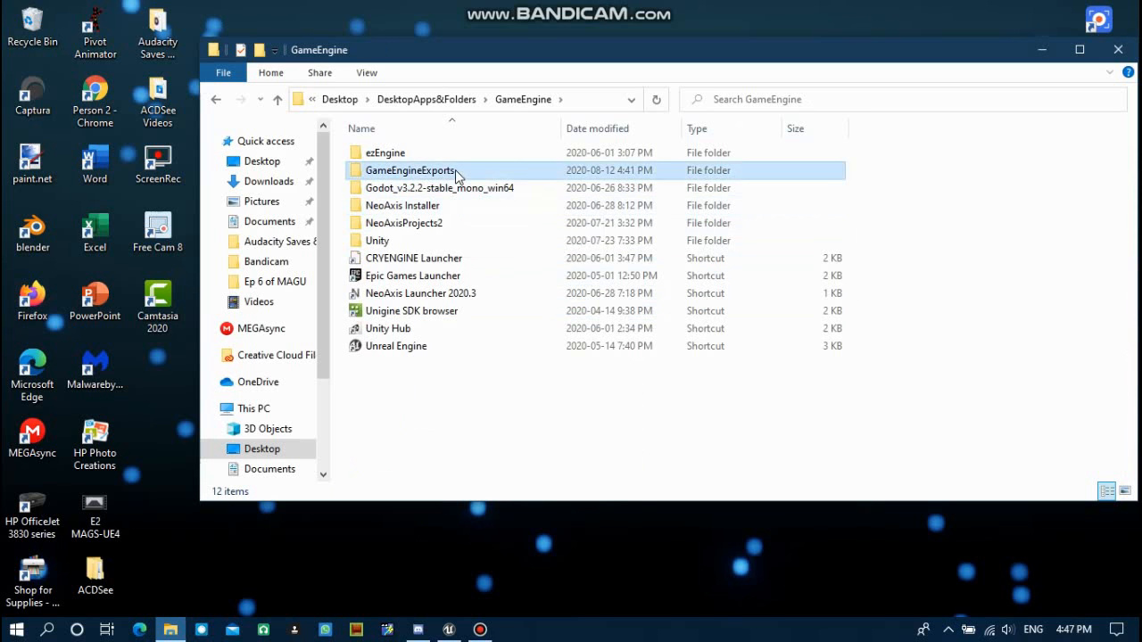
{"action": "double_click", "coordinate": [455, 173]}
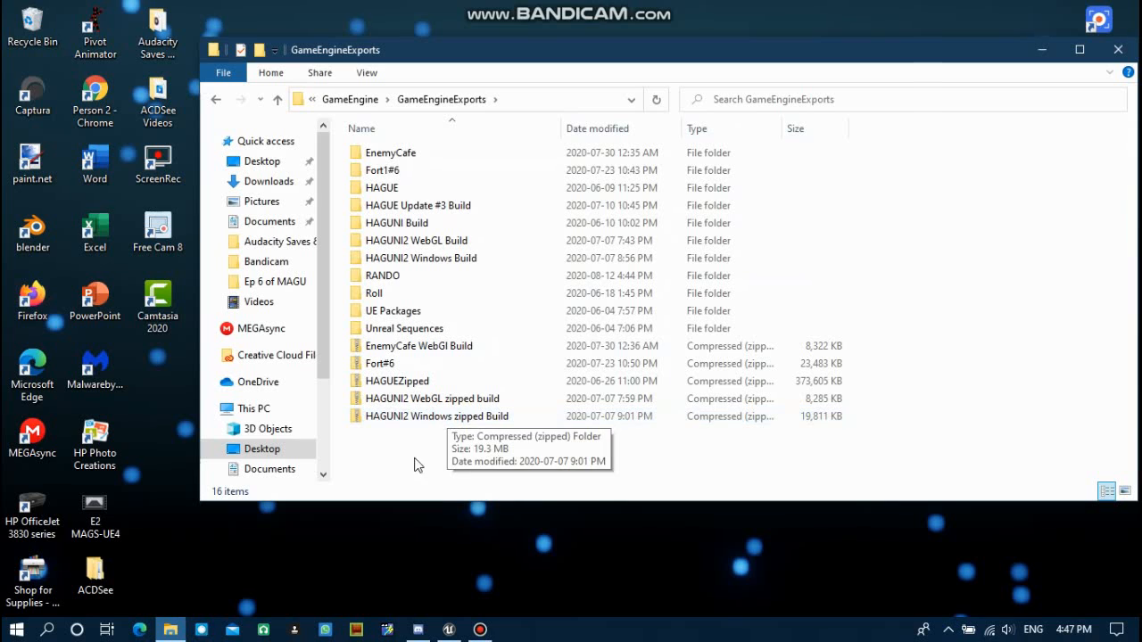
Create a new compressed (zipped) folder named RANDO in GameEngineExports.
{"action": "left_click", "coordinate": [414, 280]}
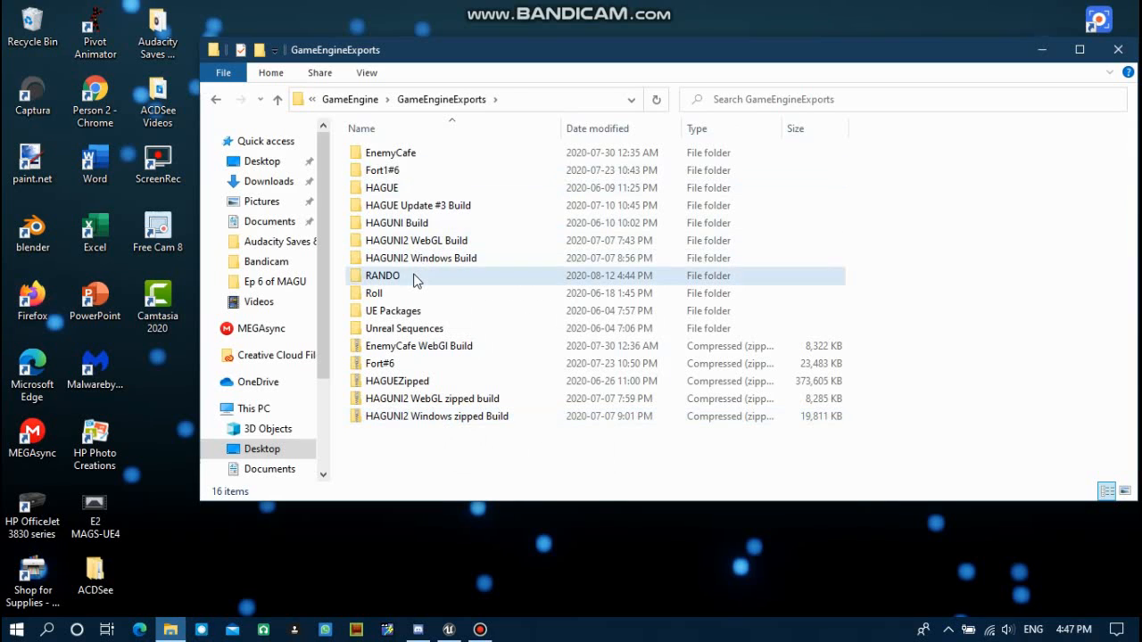
{"action": "left_click", "coordinate": [414, 279]}
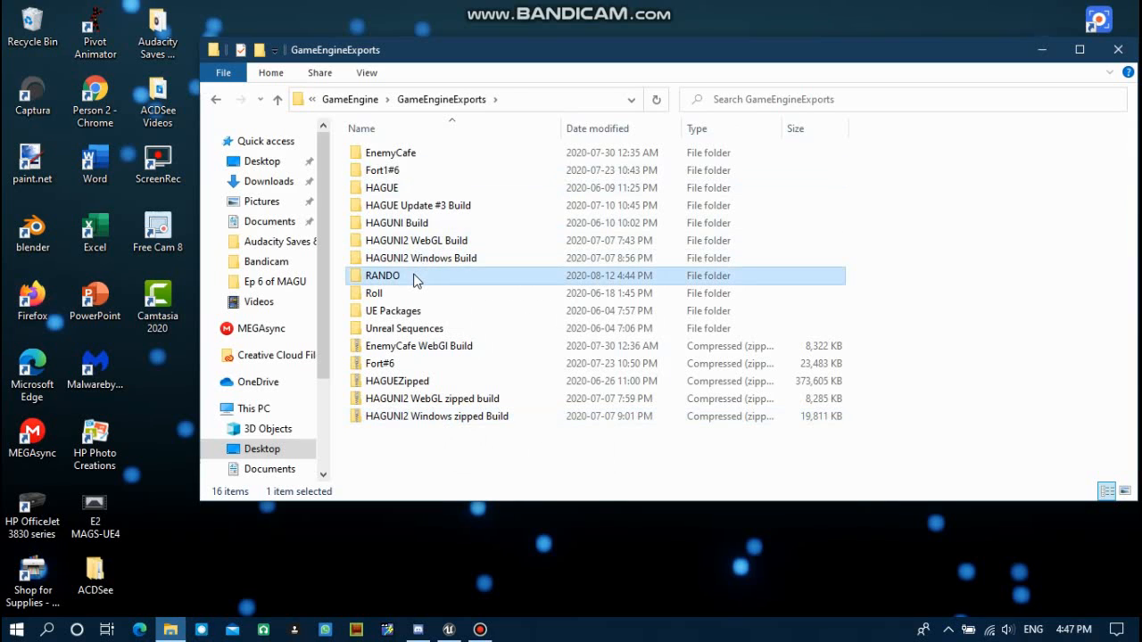
{"action": "right_click", "coordinate": [406, 441]}
{"action": "mouse_move", "coordinate": [507, 406]}
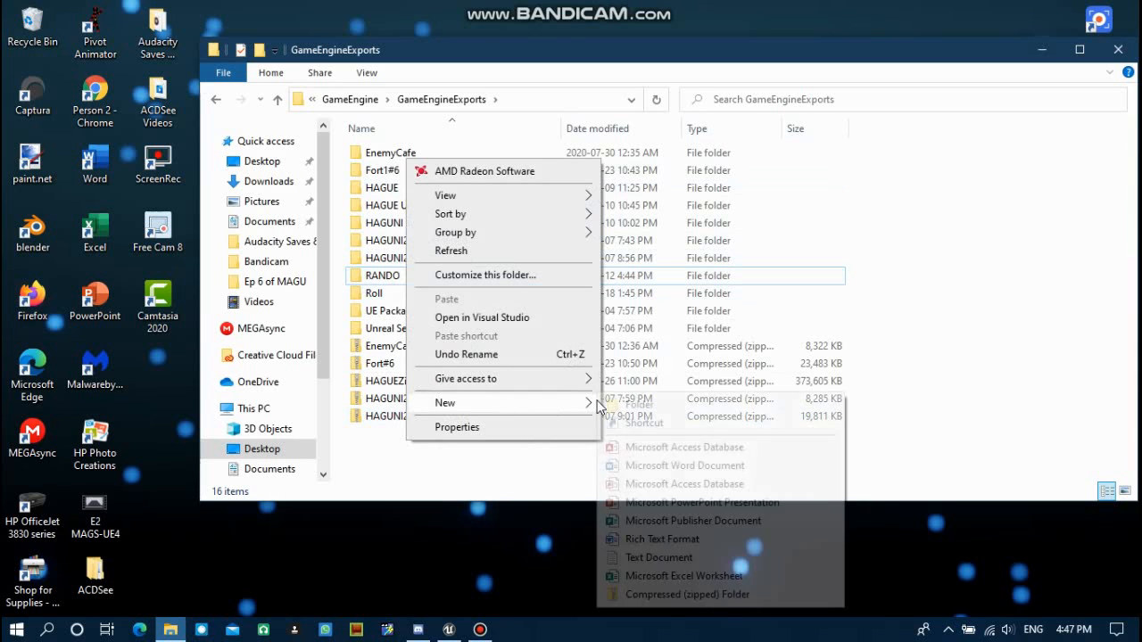
{"action": "left_click", "coordinate": [661, 593]}
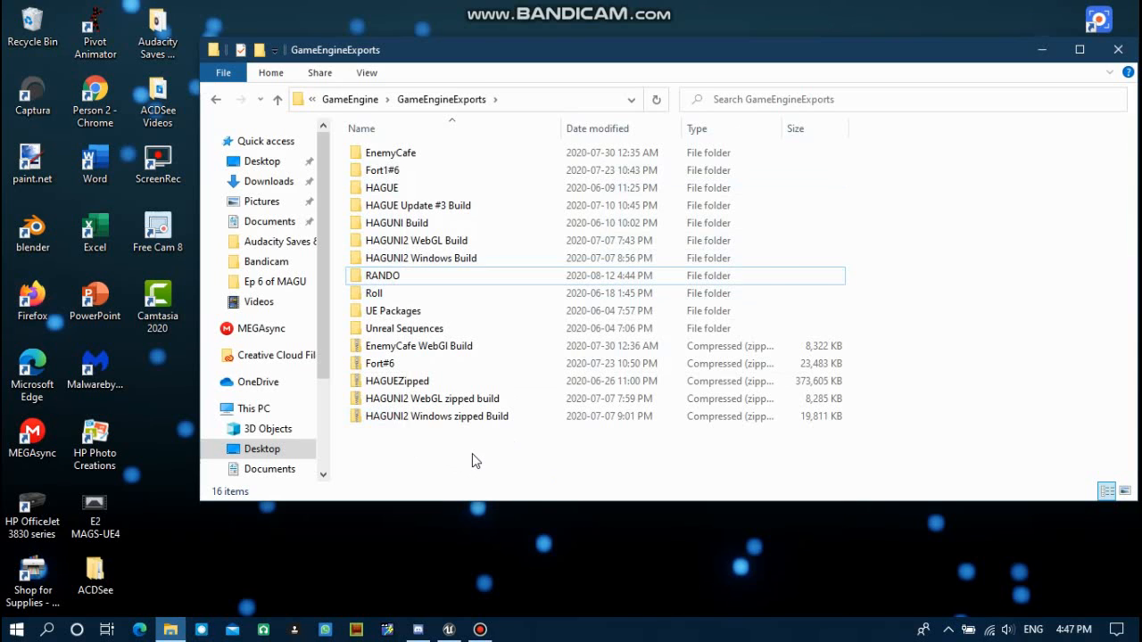
{"action": "key", "text": "BackSpace"}
{"action": "type", "text": "RANDO"}
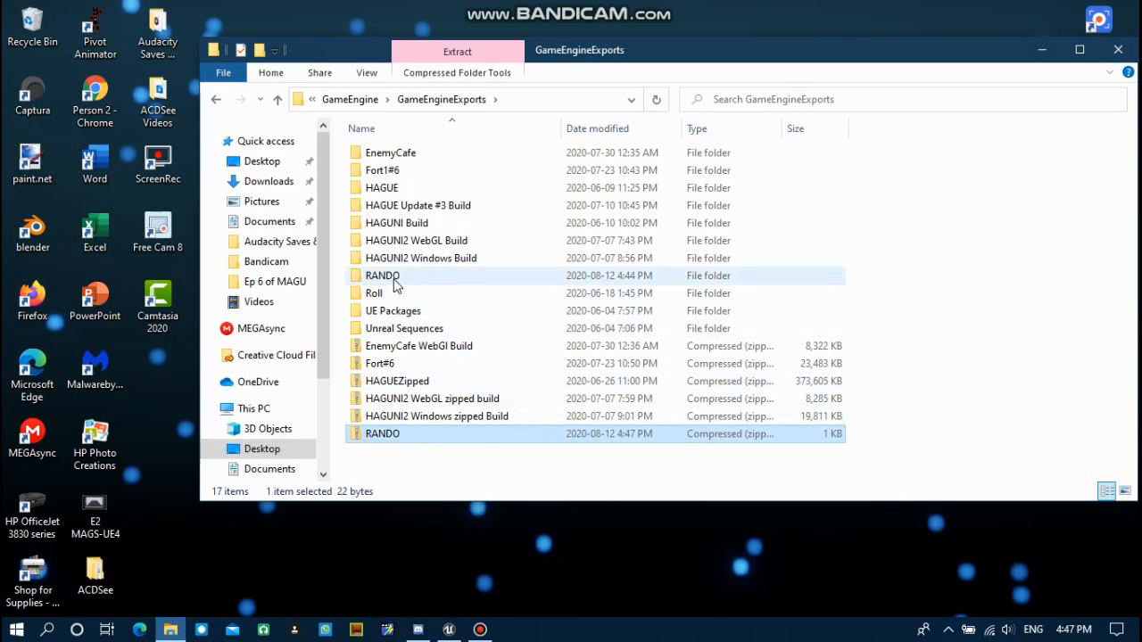
Copy the packaged RANDO folder into the RANDO zip archive and let it compress.
{"action": "left_click", "coordinate": [404, 280]}
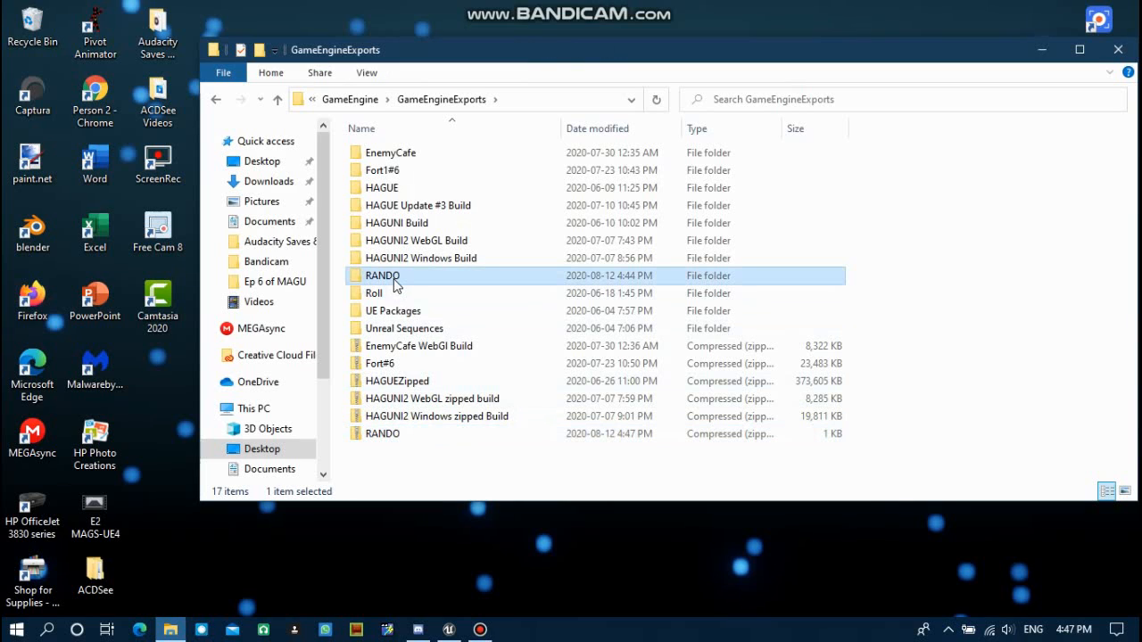
{"action": "double_click", "coordinate": [384, 433]}
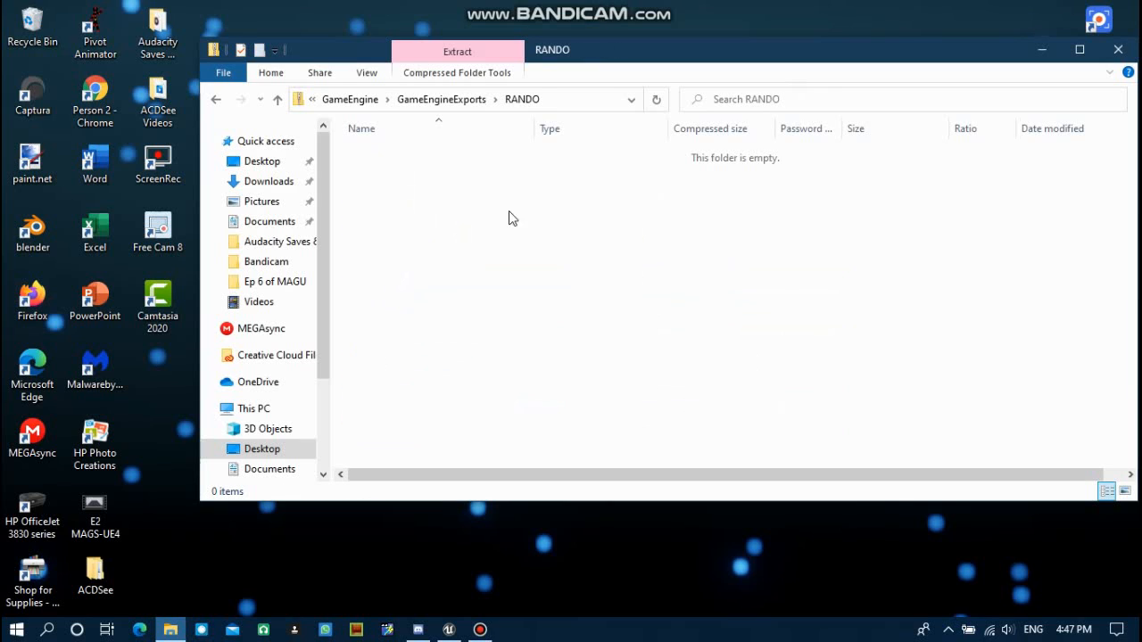
{"action": "key", "text": "ctrl+v"}
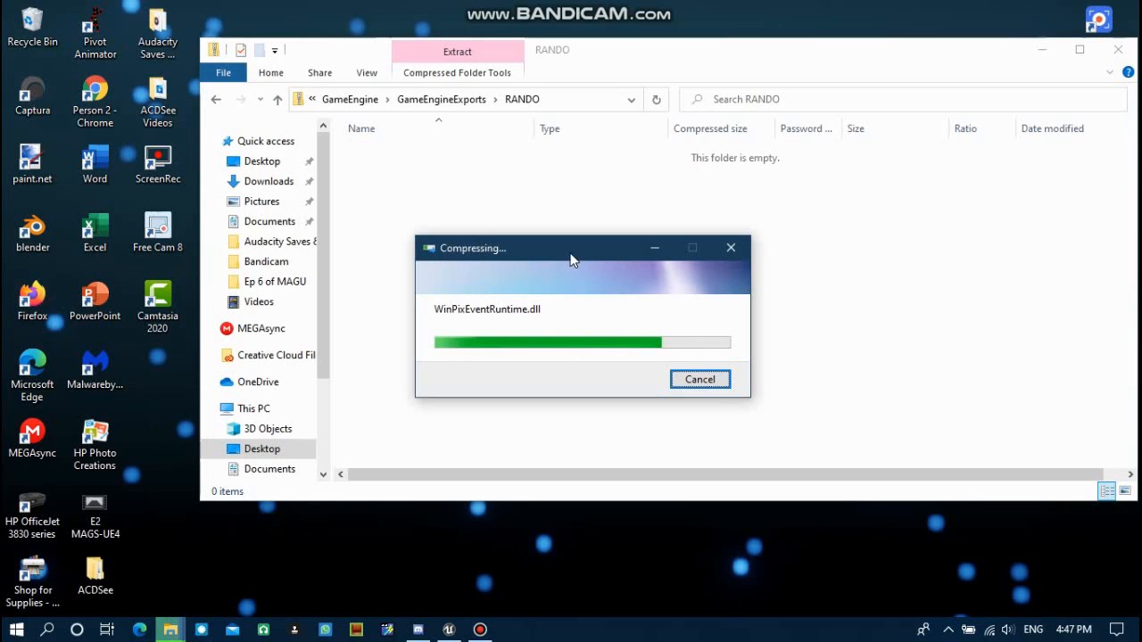
{"action": "mouse_move", "coordinate": [599, 23]}
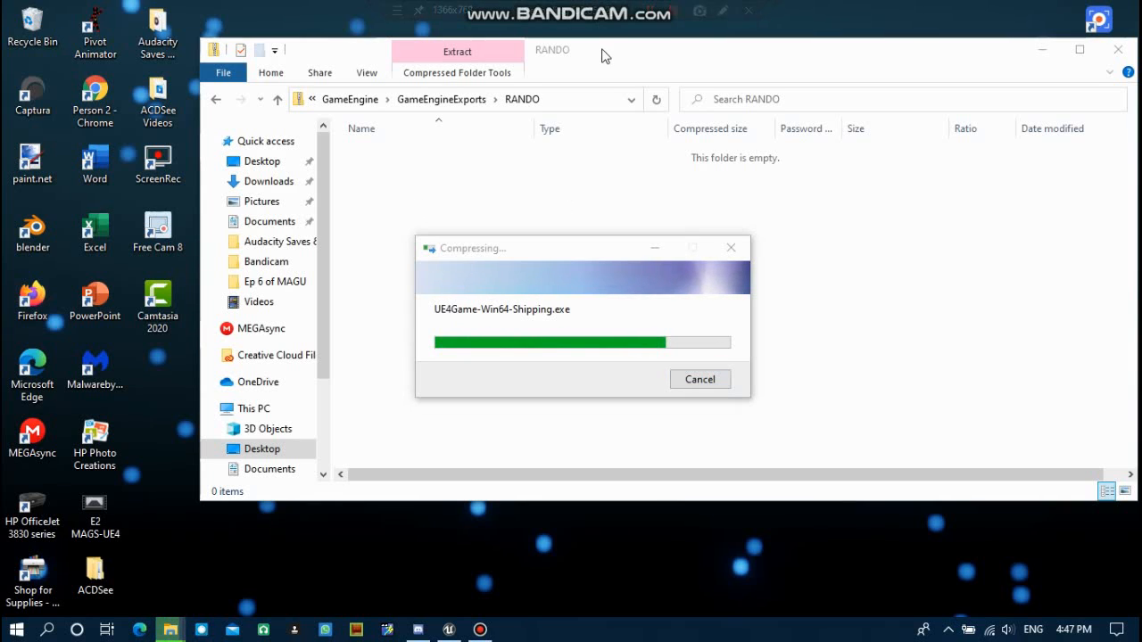
{"action": "left_click", "coordinate": [522, 249]}
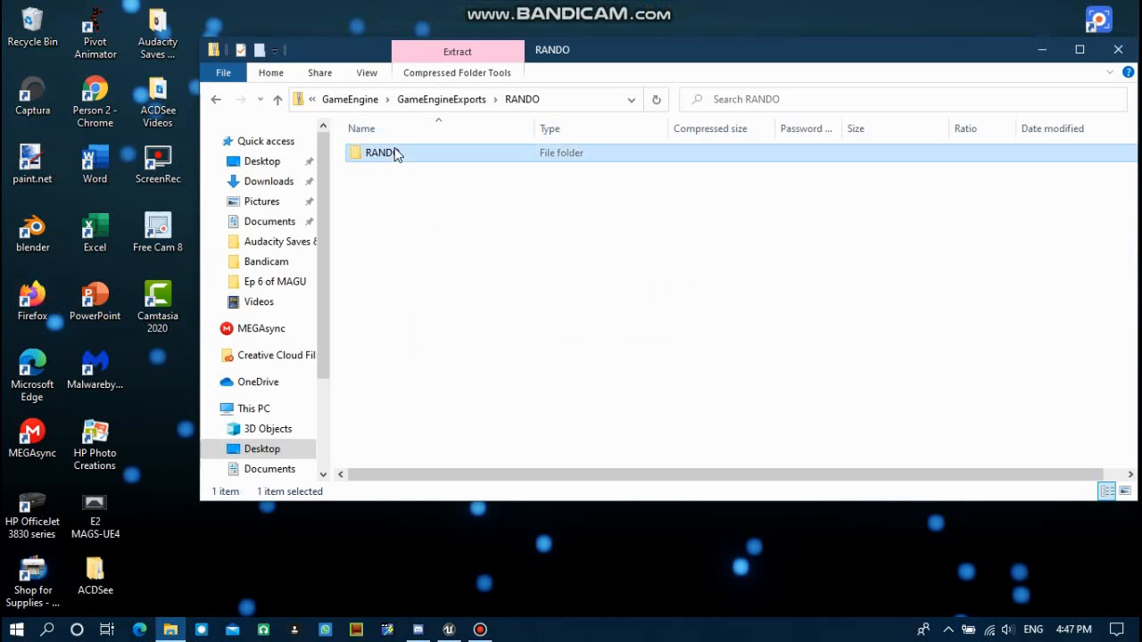
Check the WindowsNoEditor contents inside the RANDO zip archive and return to the GameEngineExports folder.
{"action": "double_click", "coordinate": [397, 155]}
{"action": "left_click", "coordinate": [430, 164]}
{"action": "double_click", "coordinate": [430, 162]}
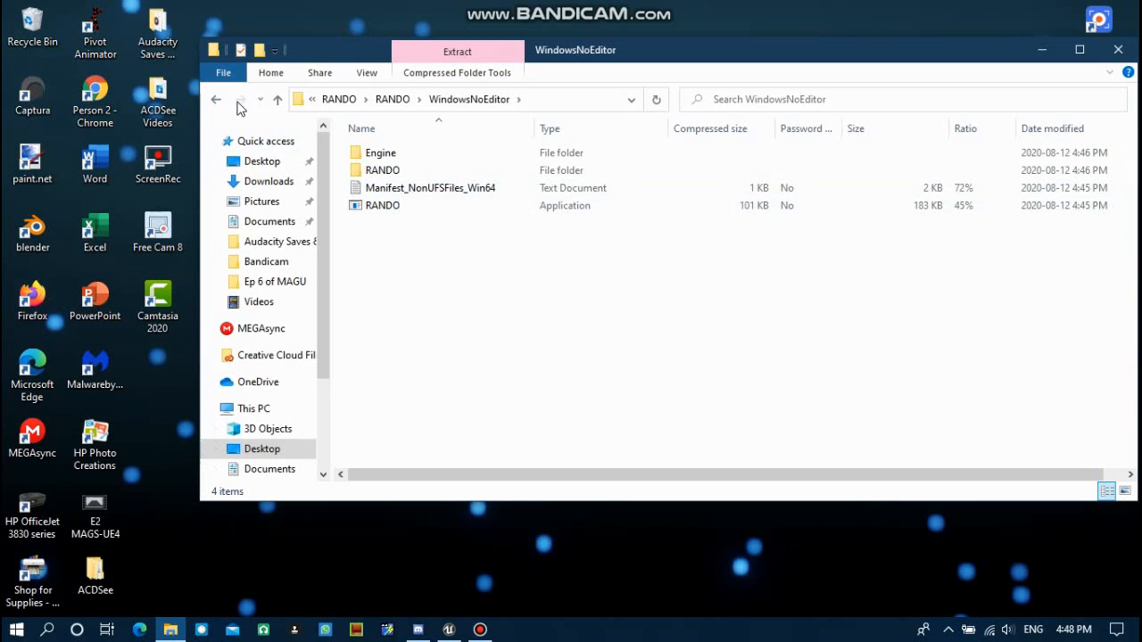
{"action": "left_click", "coordinate": [339, 99]}
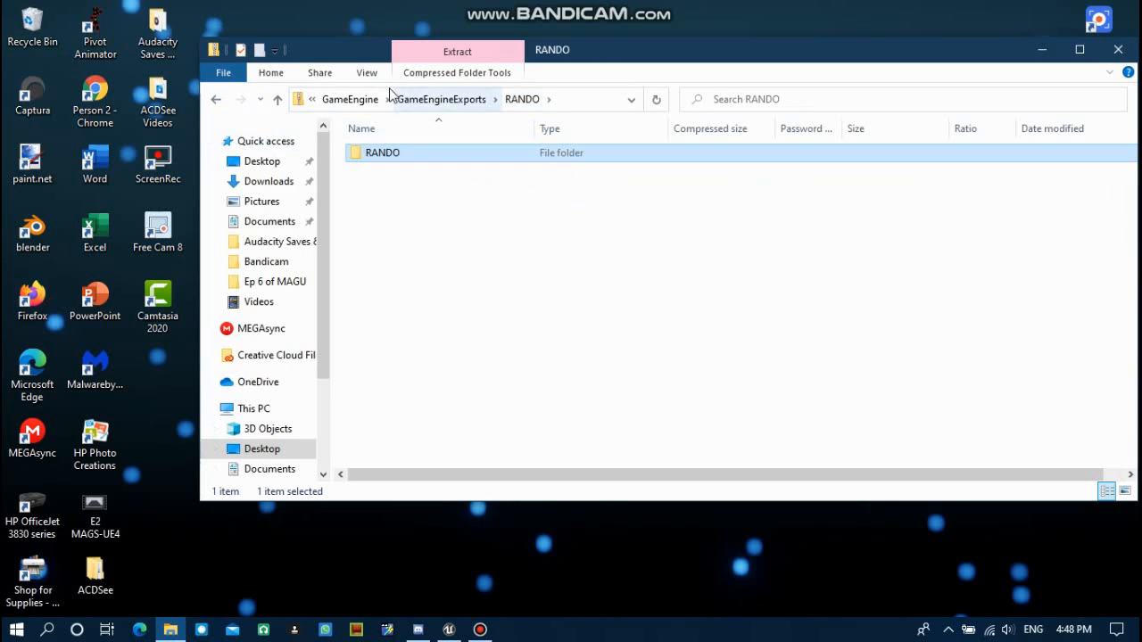
{"action": "left_click", "coordinate": [439, 102]}
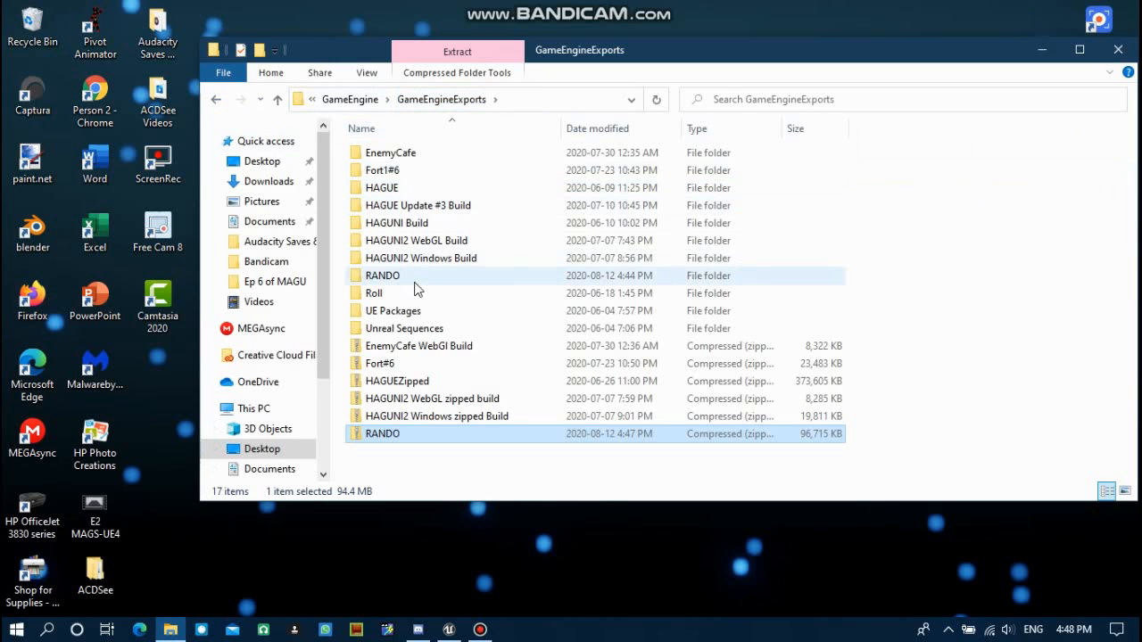
Open the WindowsNoEditor folder inside the uncompressed RANDO build folder.
{"action": "double_click", "coordinate": [416, 279]}
{"action": "left_click", "coordinate": [427, 154]}
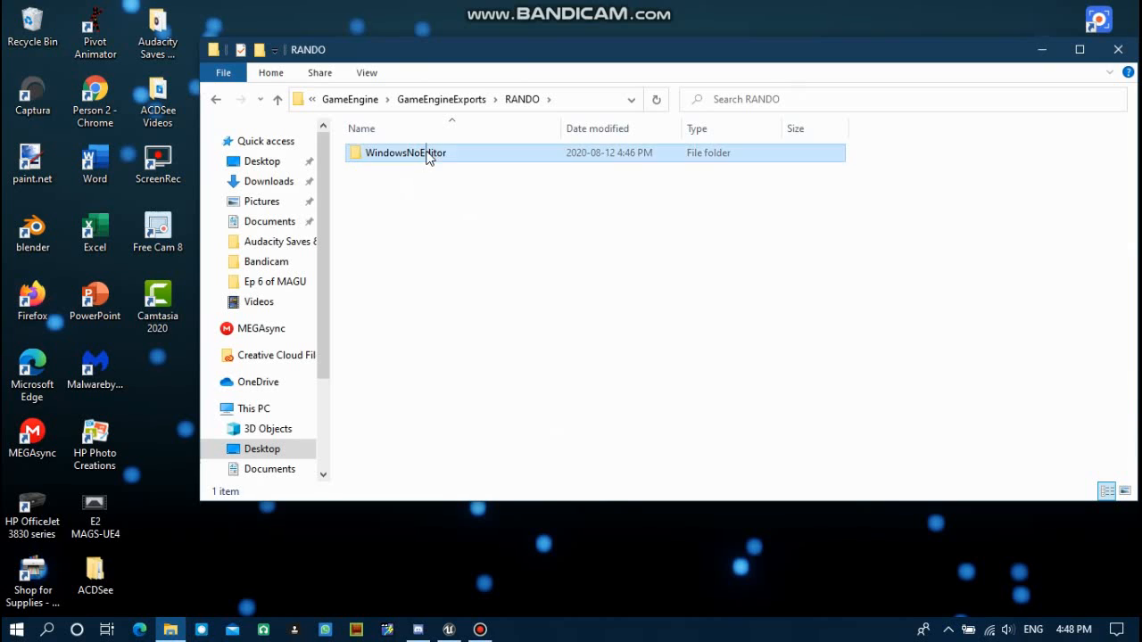
{"action": "double_click", "coordinate": [429, 155]}
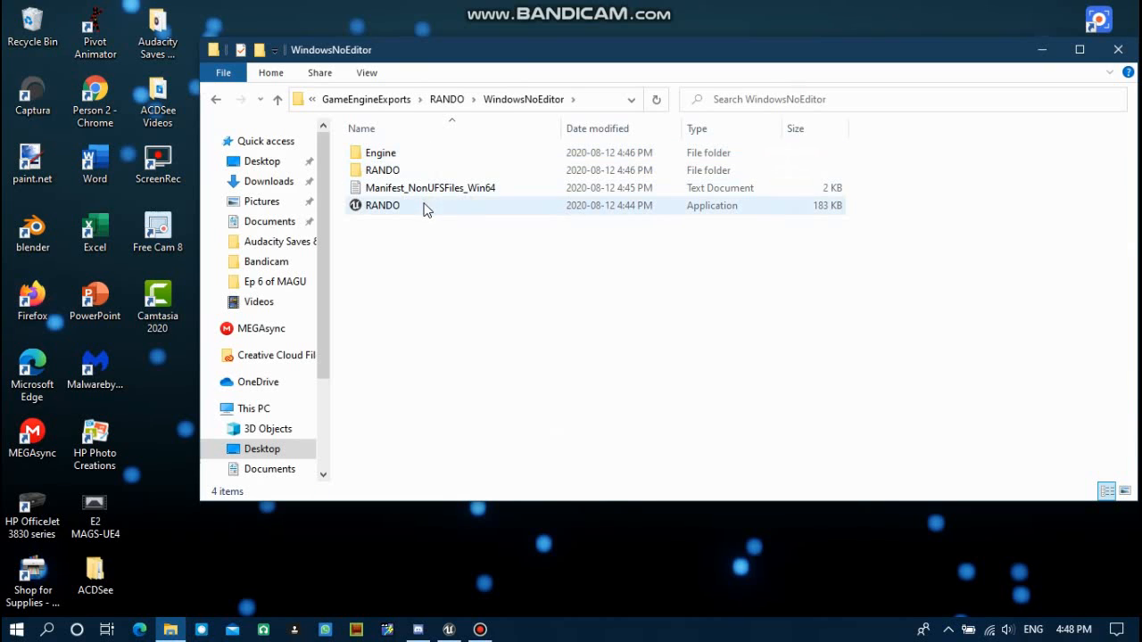